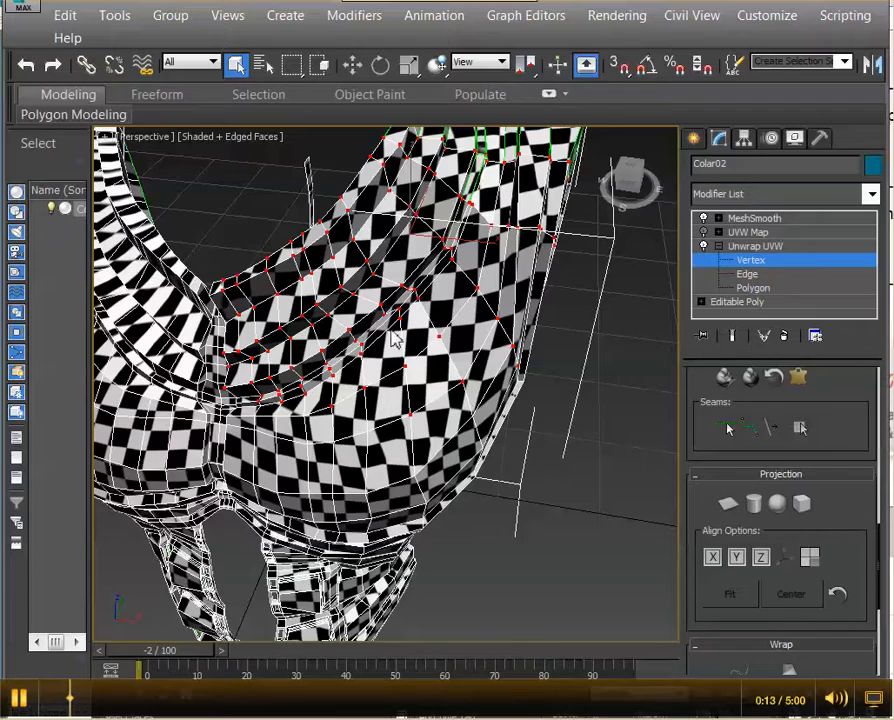
- Examine the checker mapping around the garment's open shoulder seam and trace the matching vertices on the outermost split strips in the UVW editor
middle_click_drag(397, 343, 443, 357, "alt")
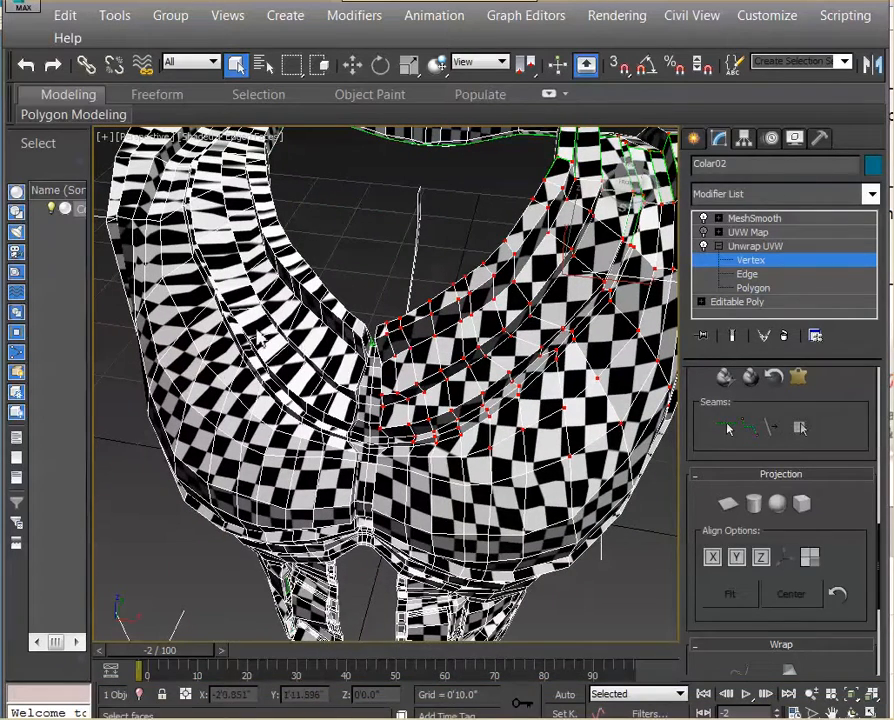
middle_click_drag(357, 250, 492, 275, "alt")
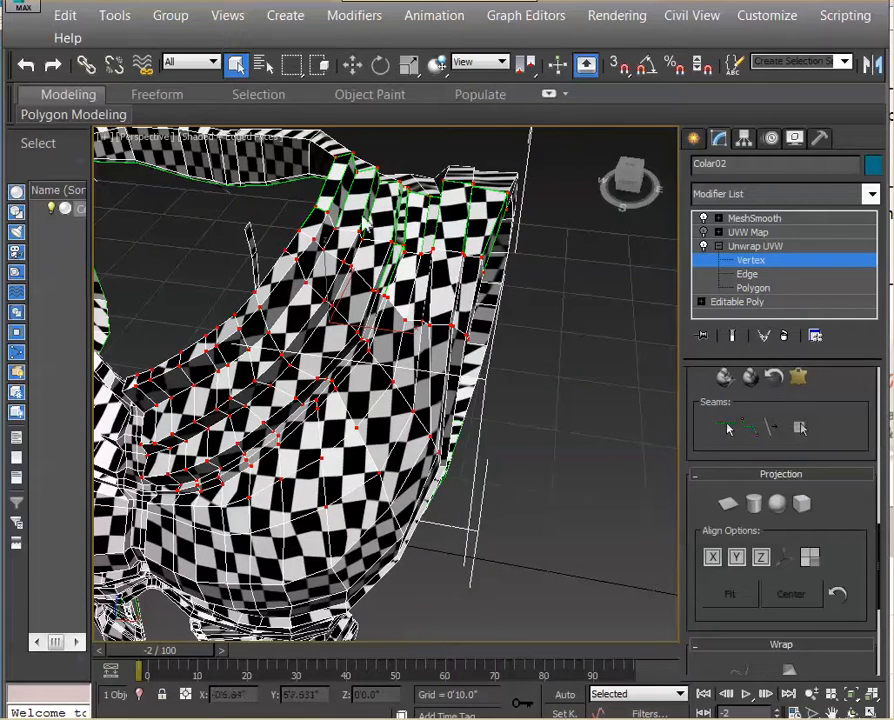
middle_click_drag(453, 254, 470, 282, "alt")
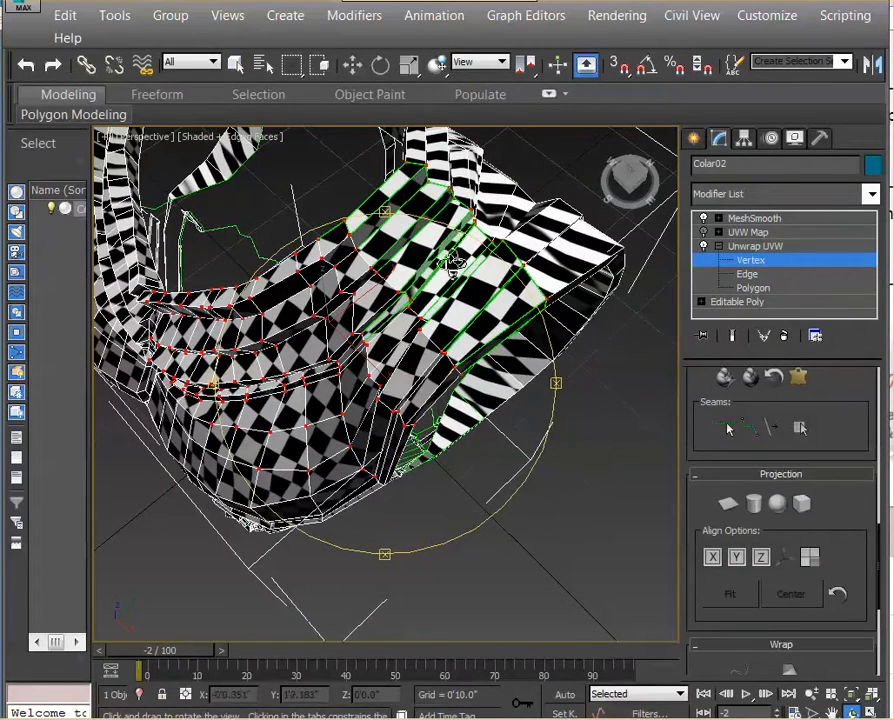
middle_click_drag(562, 227, 505, 275, "alt")
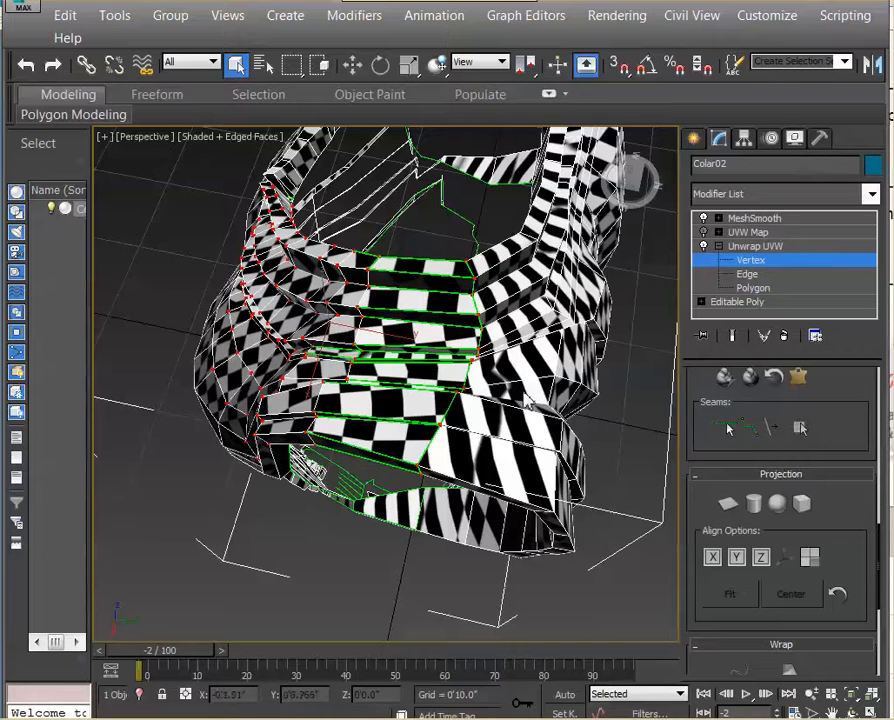
key("alt+Tab")
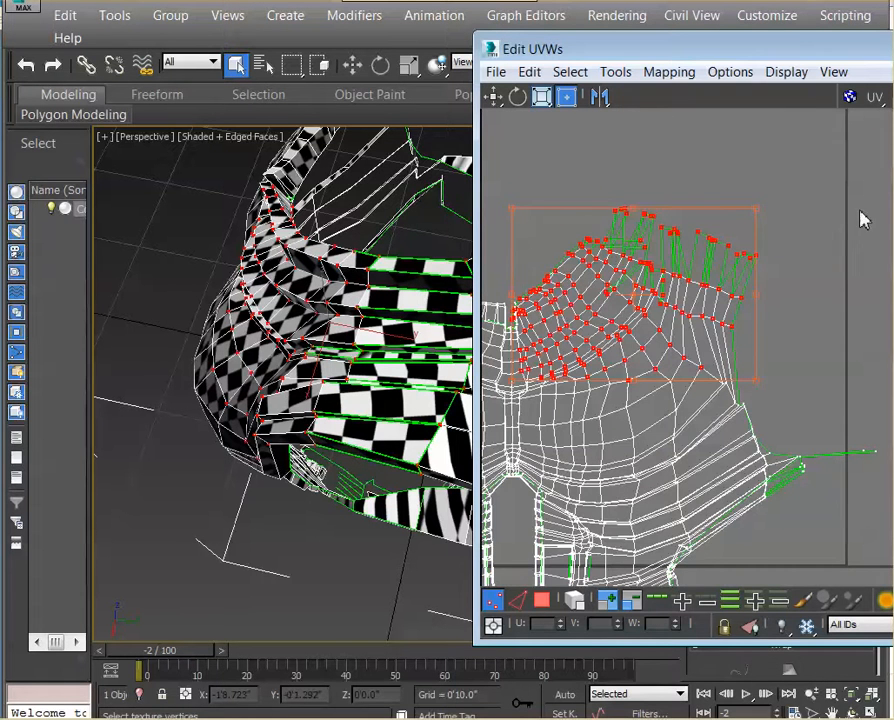
left_click(786, 195)
middle_click_drag(790, 192, 820, 202)
scroll(818, 208, "up", 3)
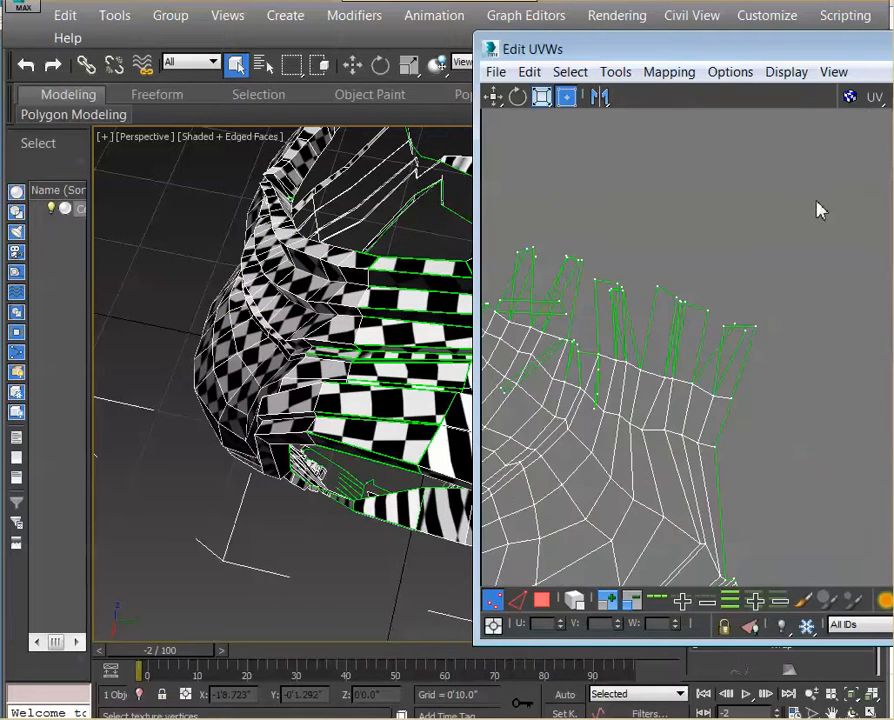
left_click(734, 330)
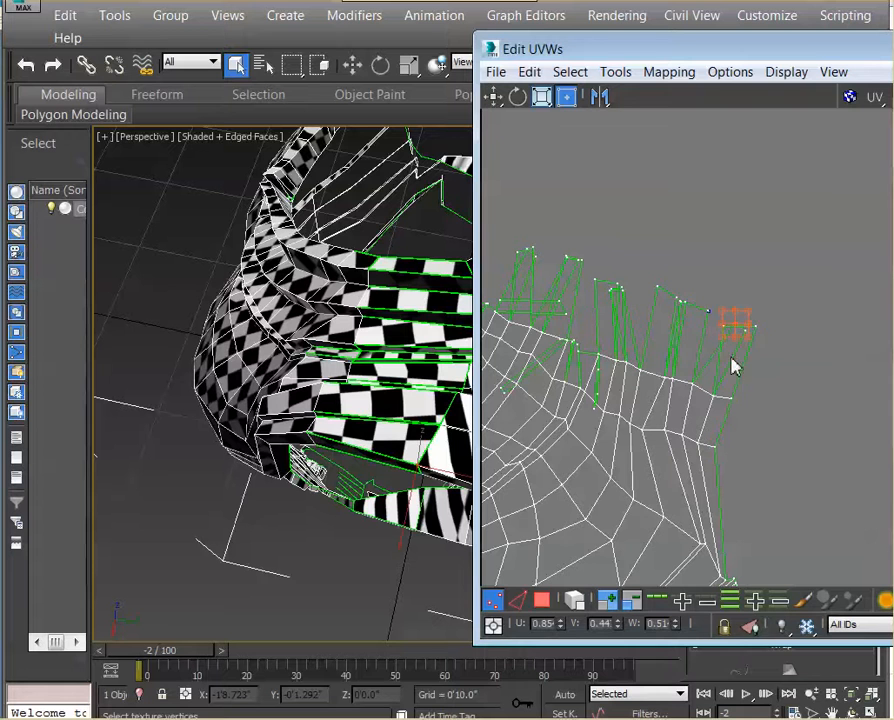
left_click(785, 291)
left_click(709, 312)
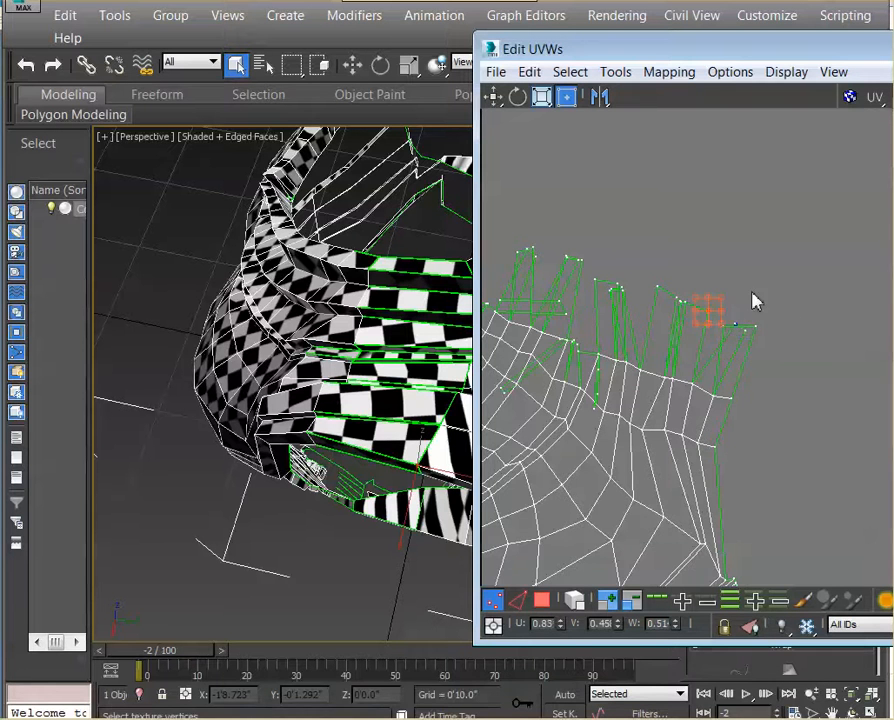
scroll(755, 300, "up", 5)
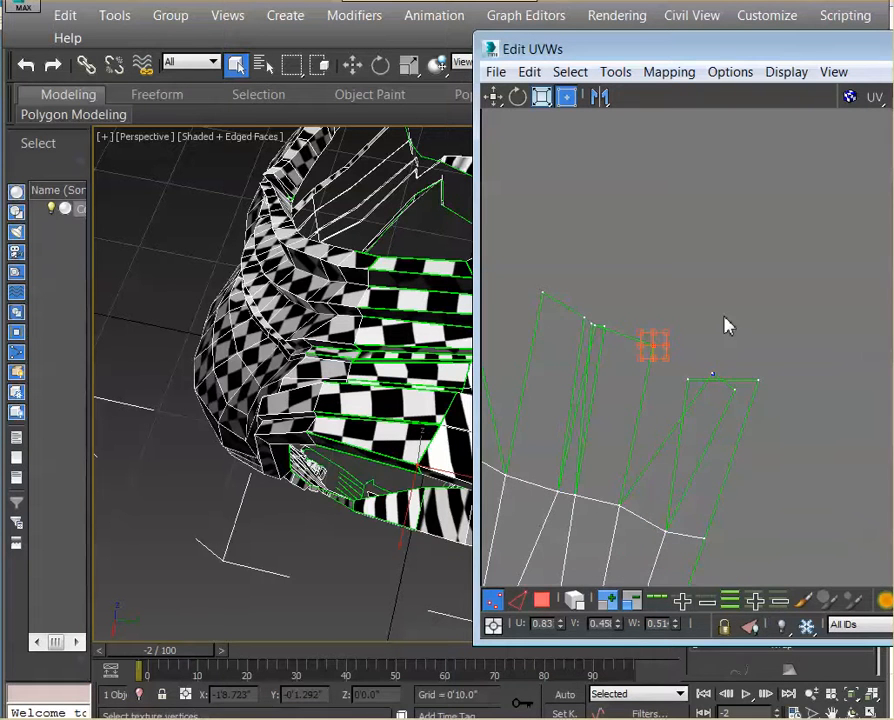
- Move the crossed top vertices of the outermost split UV strips apart so that each lies beside its matching vertex
left_click_drag(757, 52, 502, 38)
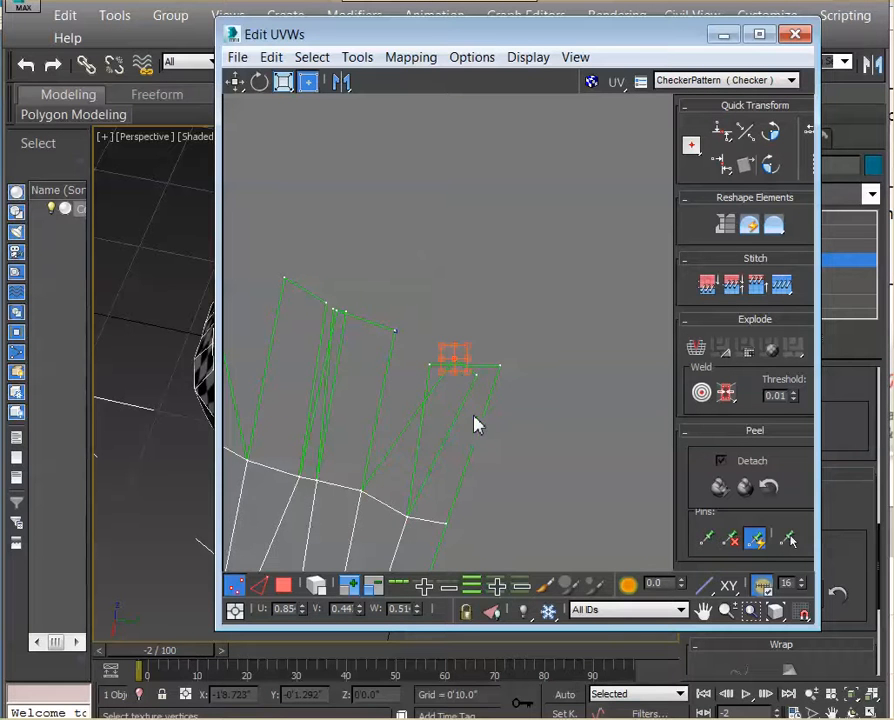
left_click_drag(460, 362, 428, 351)
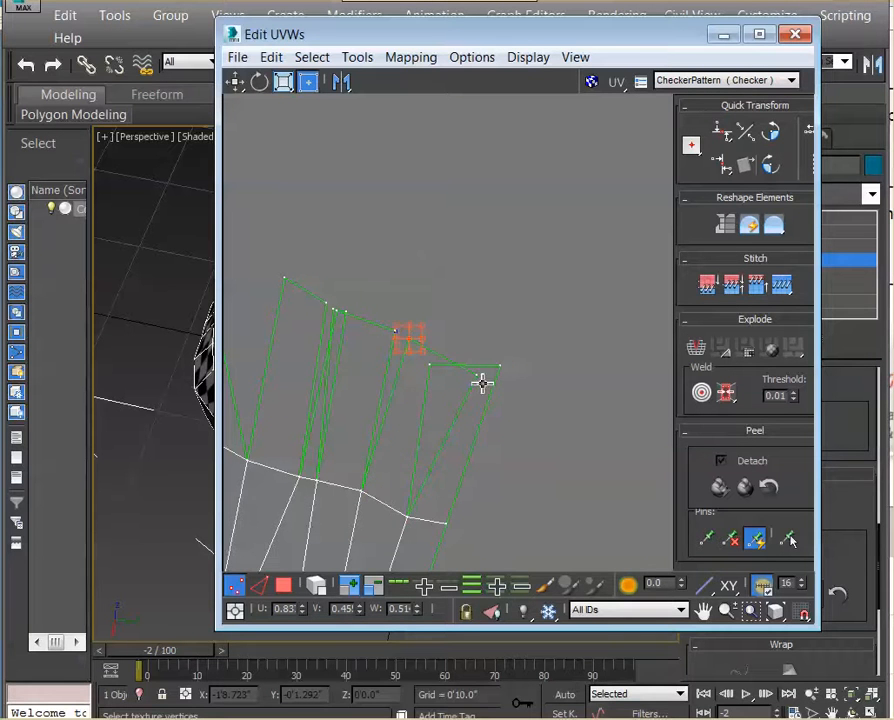
key("ctrl+z")
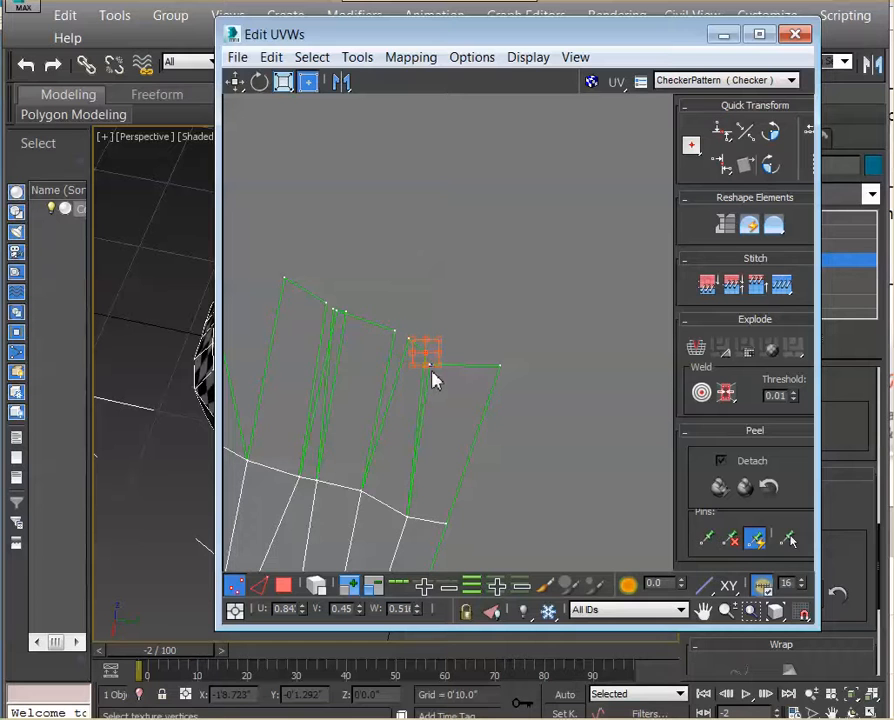
left_click_drag(432, 372, 446, 363)
- Target weld the two neighbouring pairs of top vertices to join the three outermost UV strips
scroll(497, 328, "up", 5)
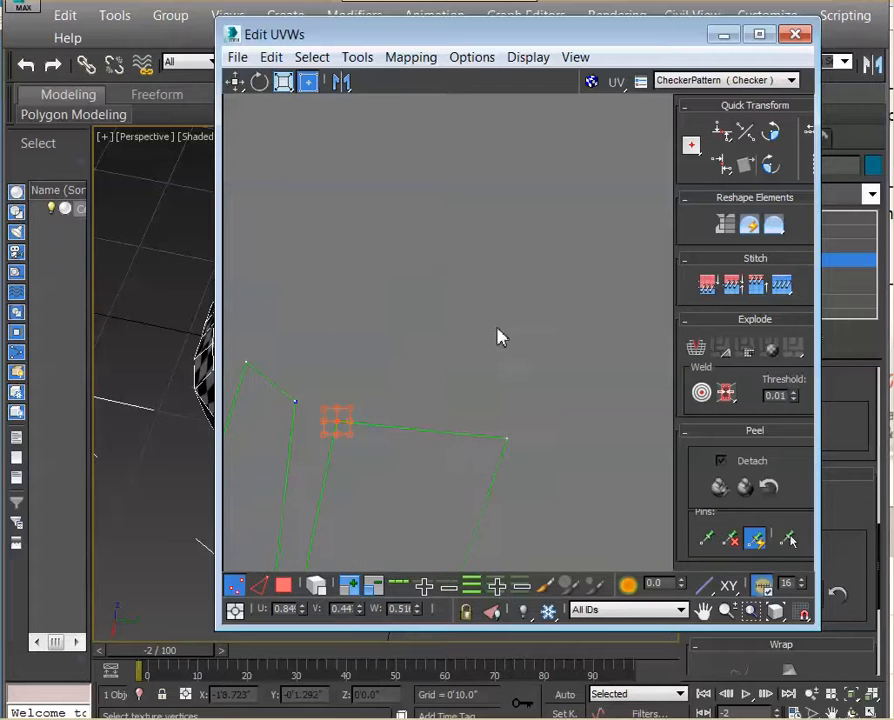
middle_click_drag(408, 440, 567, 360)
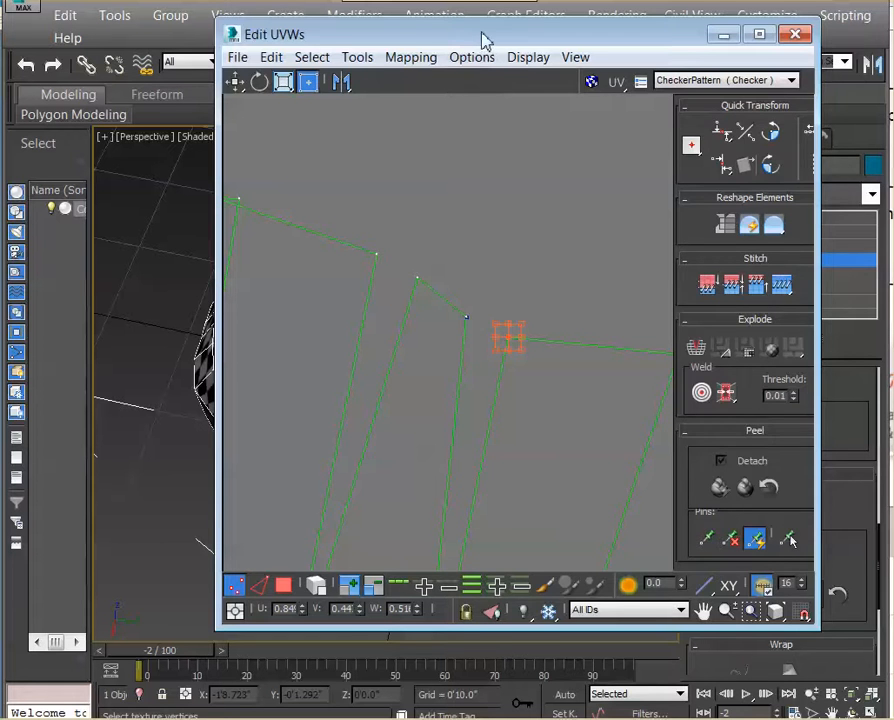
left_click_drag(486, 40, 787, 80)
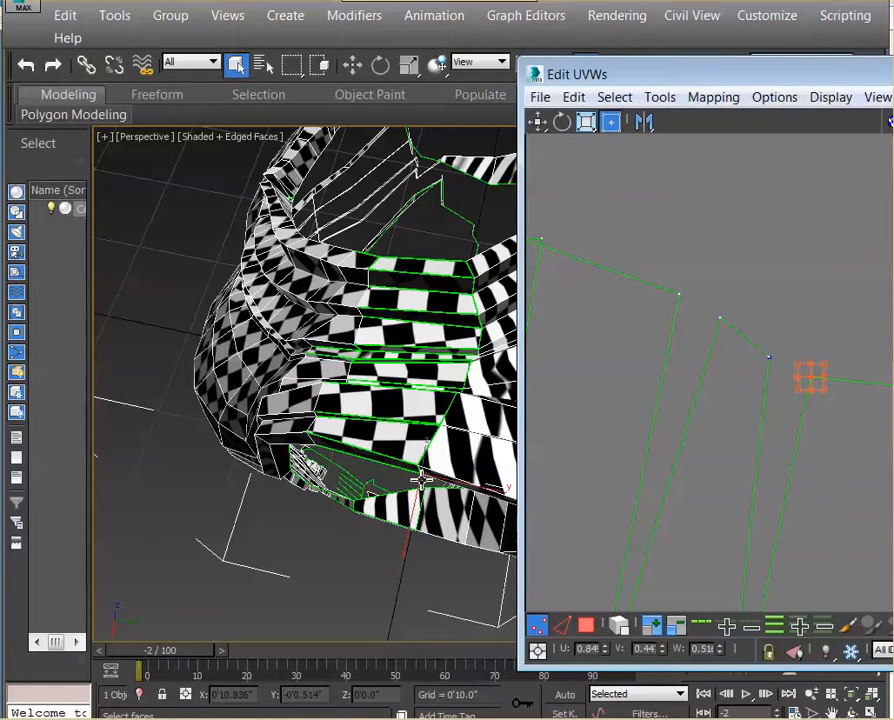
left_click_drag(772, 78, 528, 60)
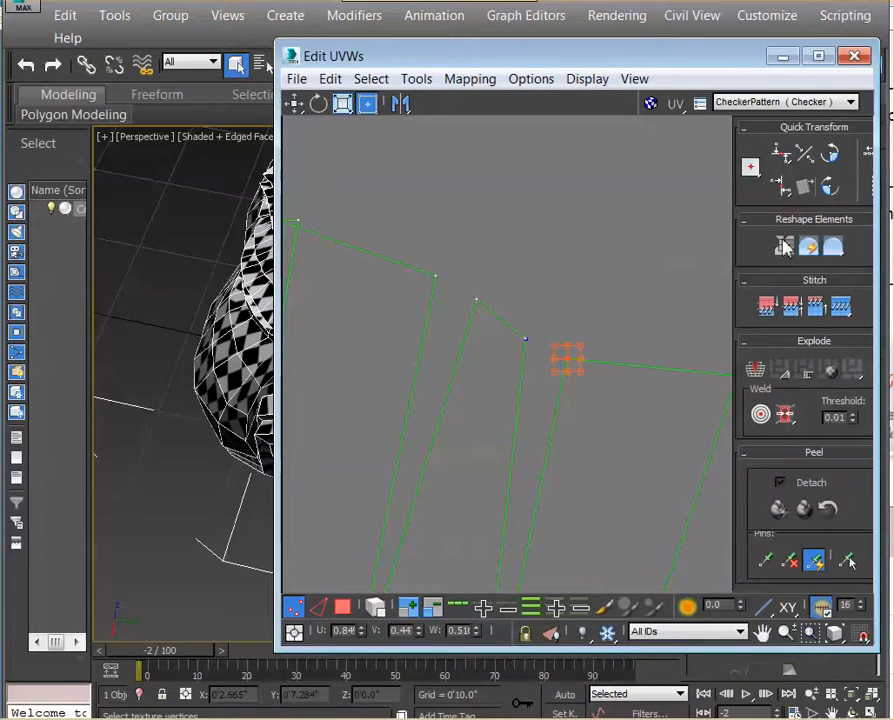
left_click(760, 415)
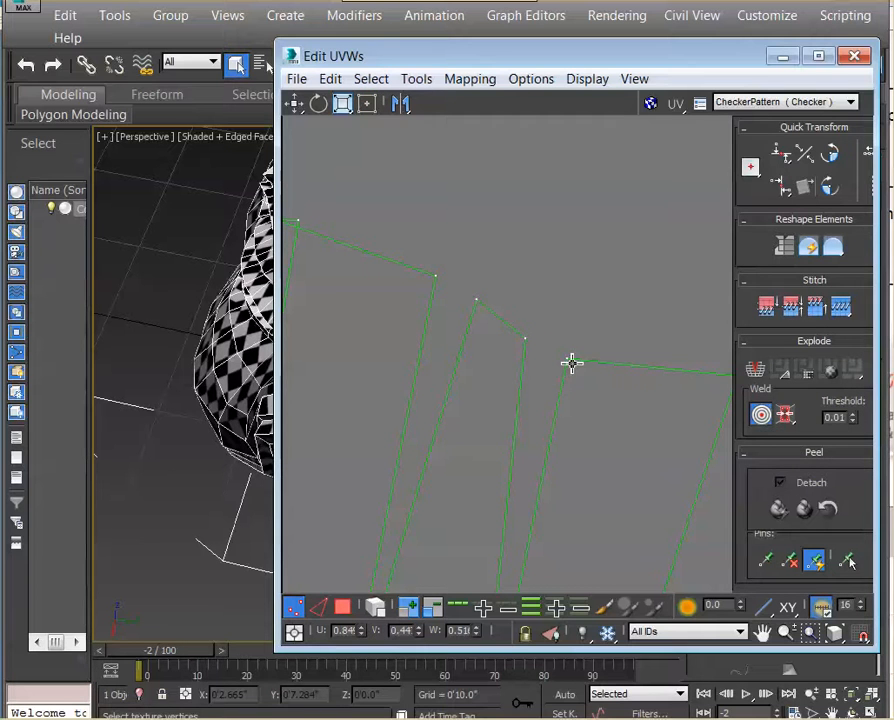
left_click_drag(568, 364, 530, 344)
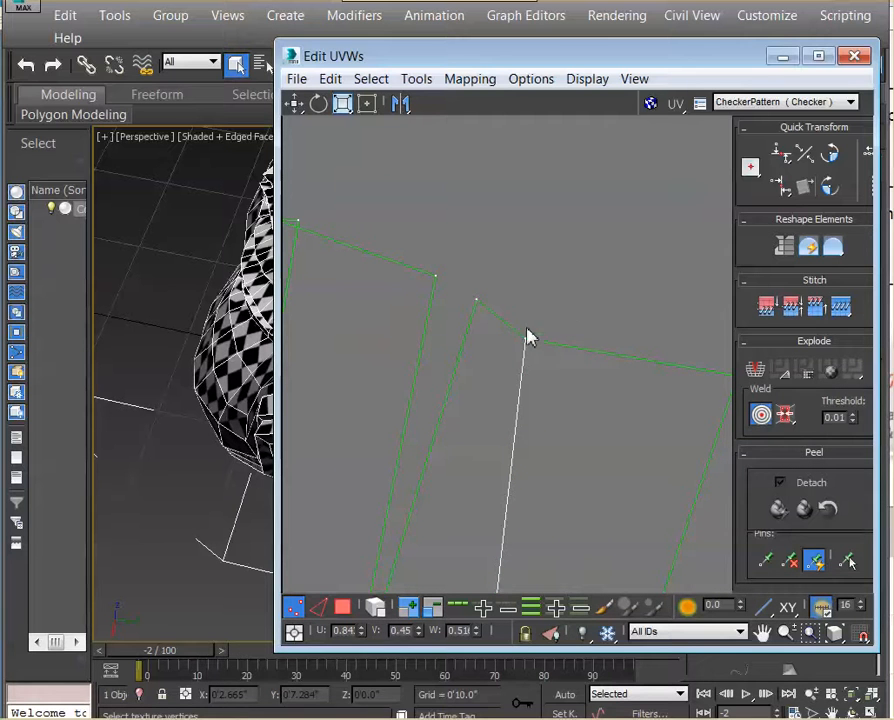
scroll(584, 332, "down", 3)
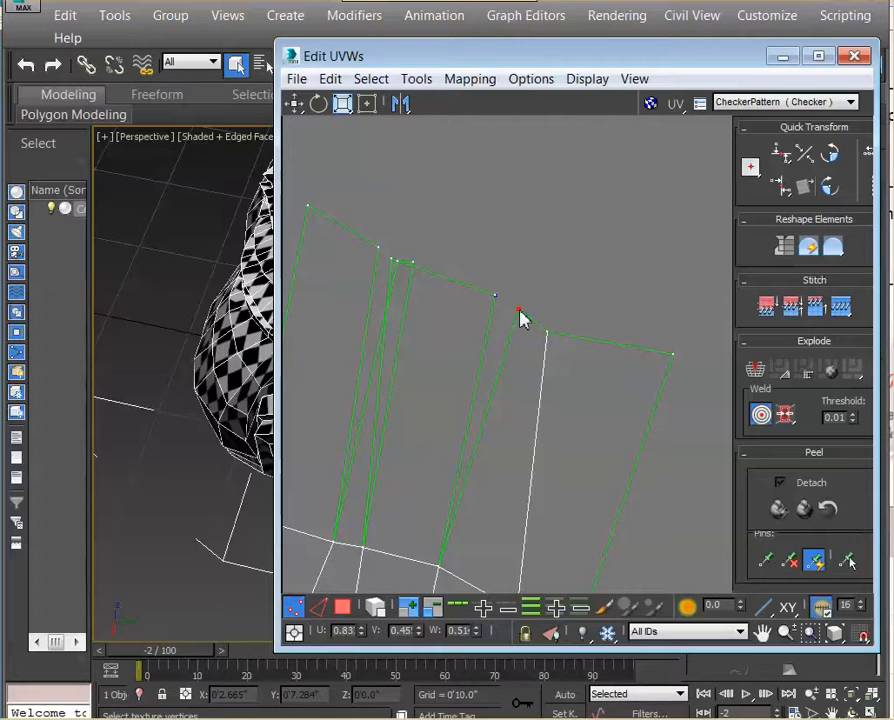
left_click_drag(520, 311, 500, 298)
- Leave Target Weld and move the narrow strip's overlapping top vertices apart, between the two neighbouring wide strips
middle_click_drag(498, 256, 586, 296)
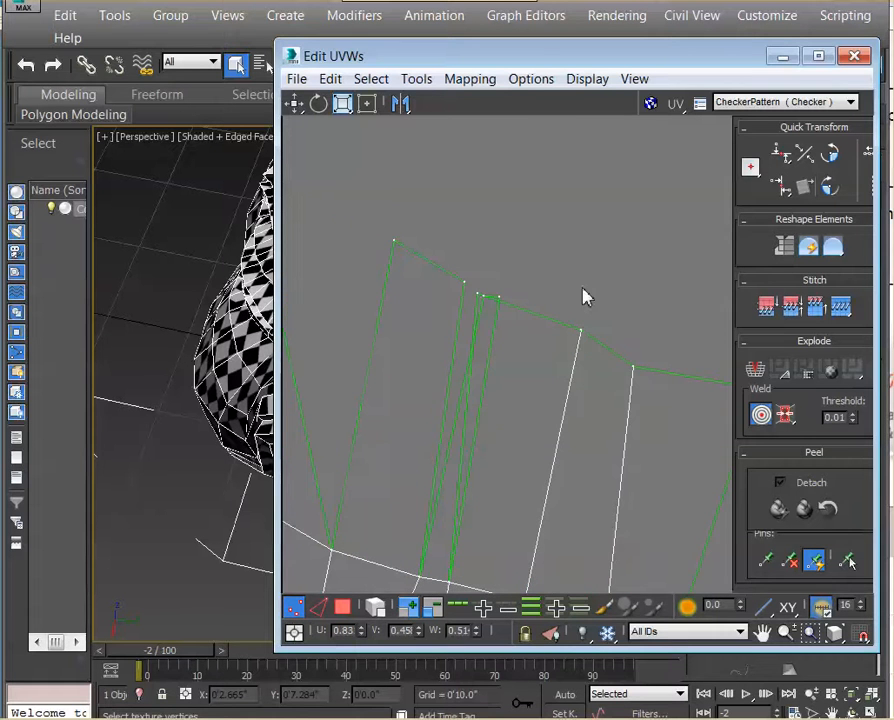
left_click(762, 416)
left_click_drag(489, 302, 515, 309)
left_click(571, 302)
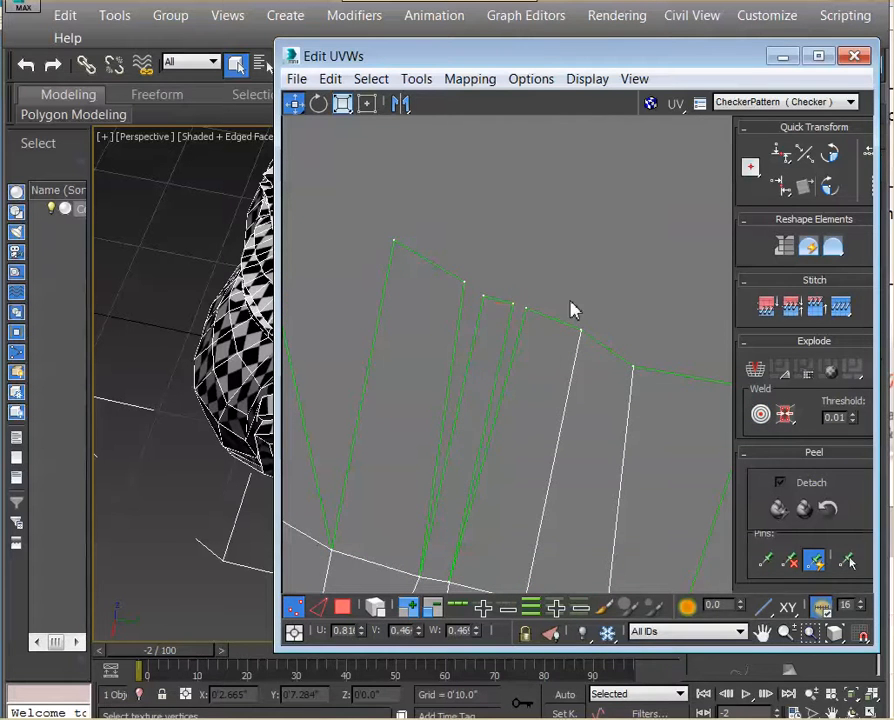
- Target weld the narrow strip's top vertices to both neighbours, and weld the next strip's corner to the wide strip's free corner
left_click(760, 415)
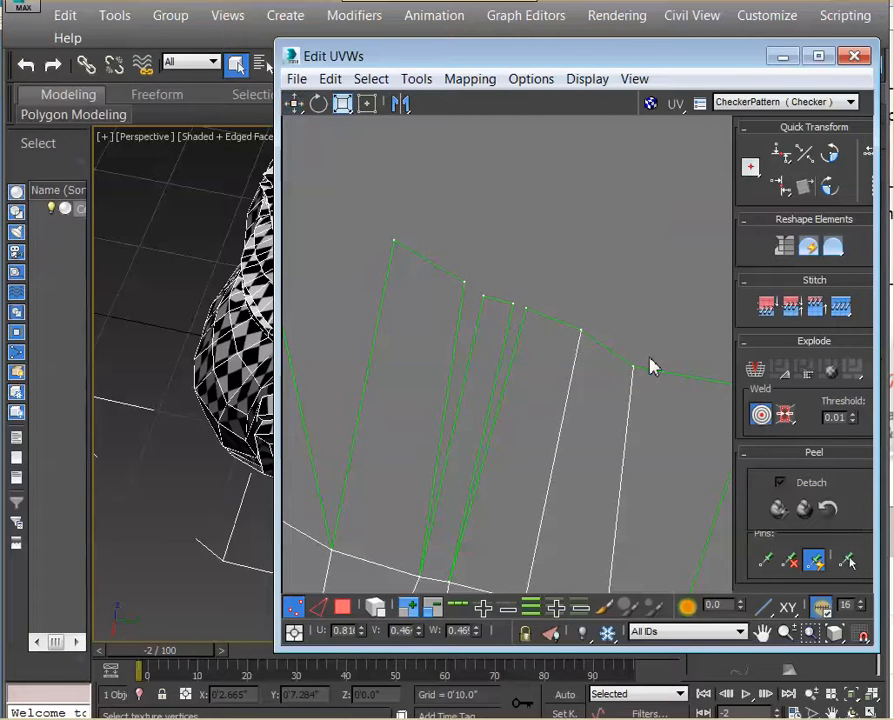
left_click_drag(529, 313, 464, 283)
middle_click_drag(474, 262, 635, 368)
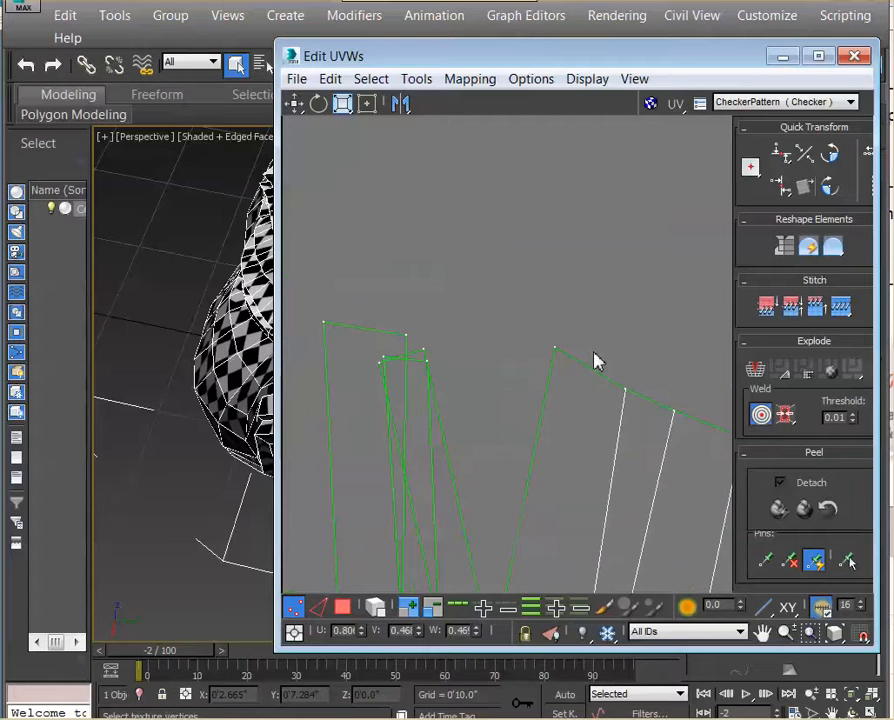
left_click_drag(428, 351, 556, 352)
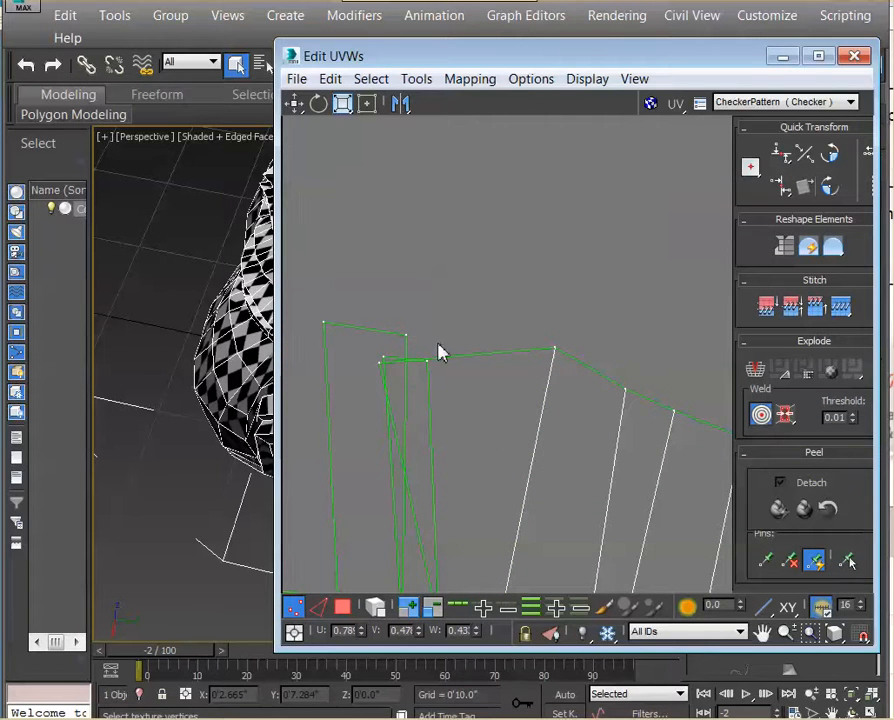
- Leave Target Weld and spread the overlapping top vertices of the next narrow strip into the gap beside the joined strips
left_click(765, 423)
left_click_drag(412, 368, 460, 361)
left_click_drag(387, 357, 428, 344)
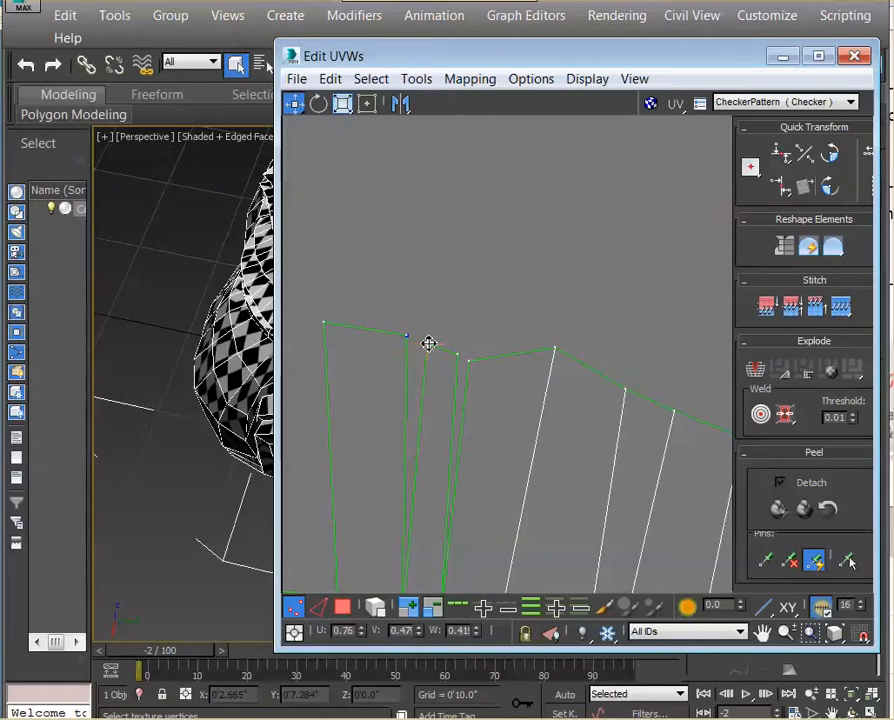
middle_click_drag(632, 408, 600, 314)
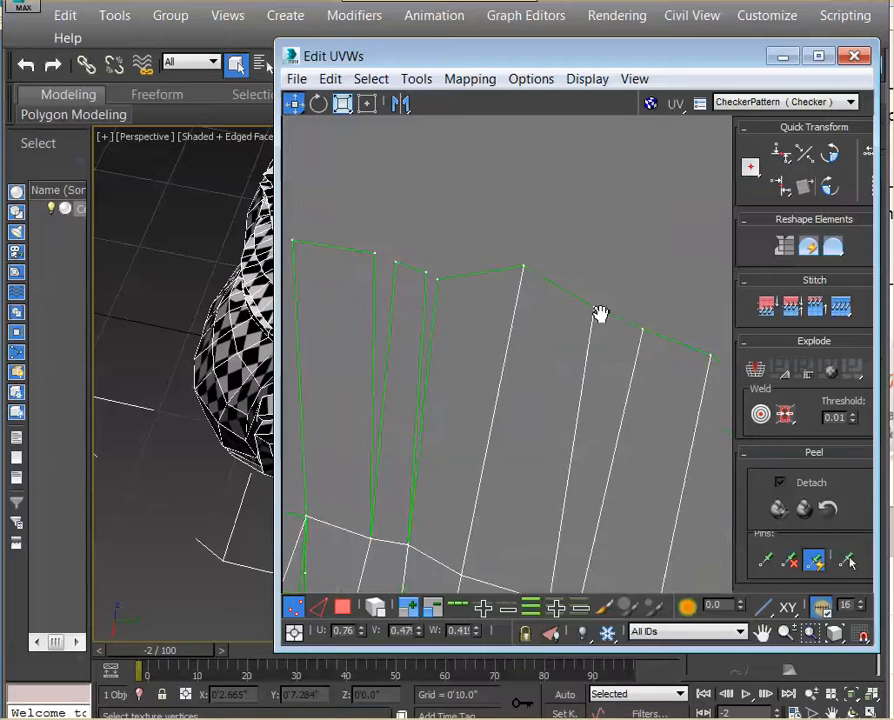
scroll(600, 314, "down", 5)
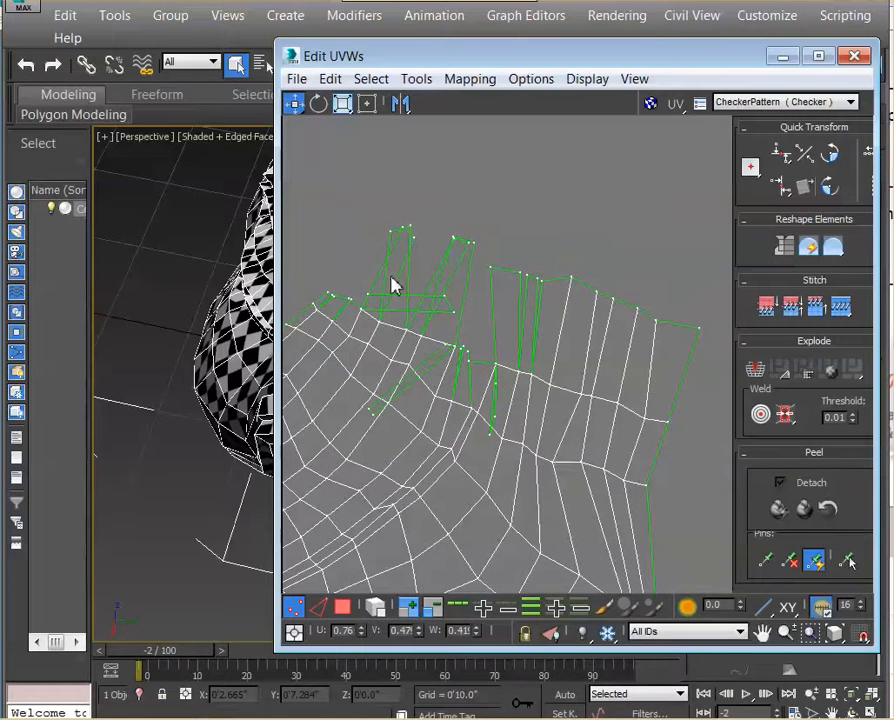
- Pull the folded-over vertices of the remaining shoulder strips out of the mesh and up towards their matching open strip ends
left_click(449, 301)
left_click_drag(451, 298, 352, 247)
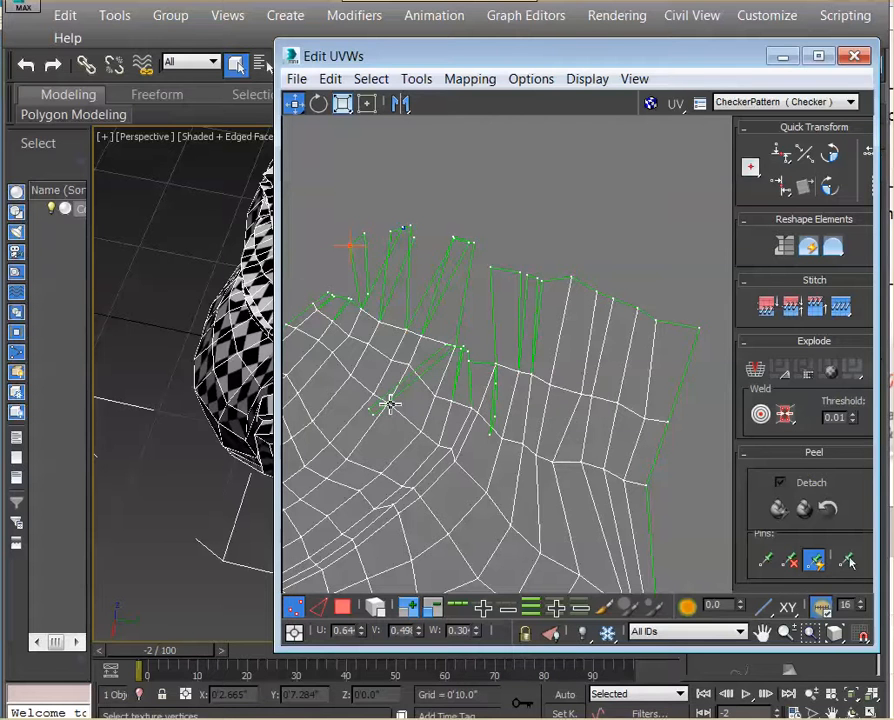
left_click_drag(374, 410, 494, 251)
left_click_drag(374, 418, 498, 236)
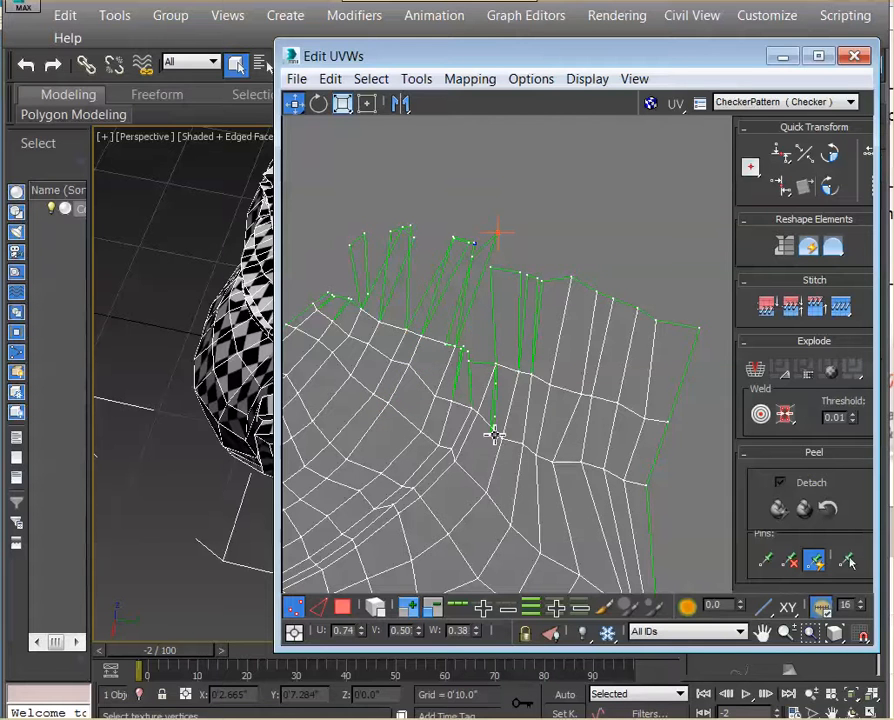
left_click_drag(492, 437, 497, 331)
left_click(486, 312)
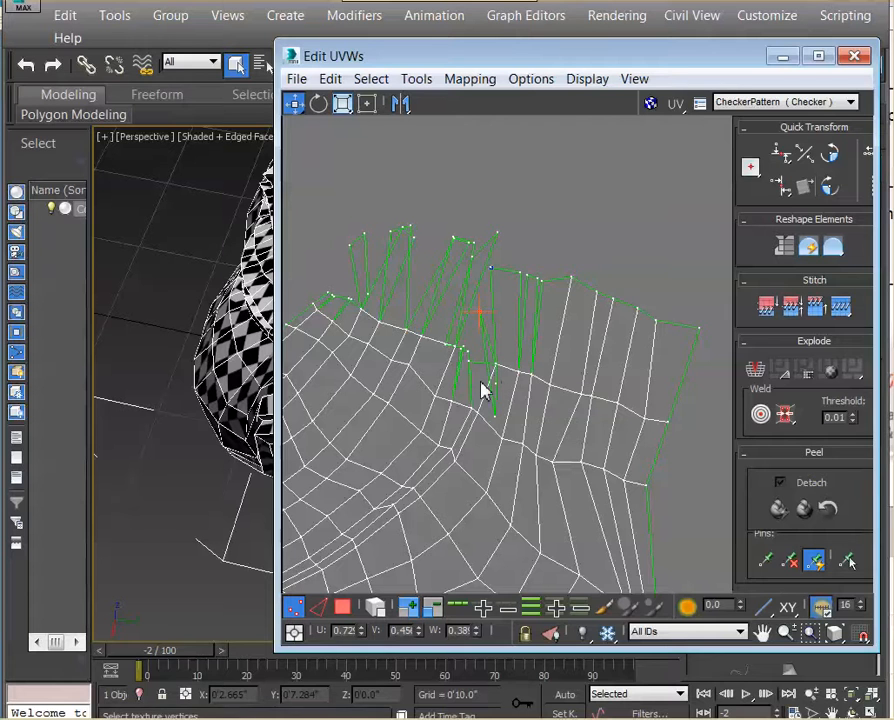
left_click_drag(496, 415, 492, 303)
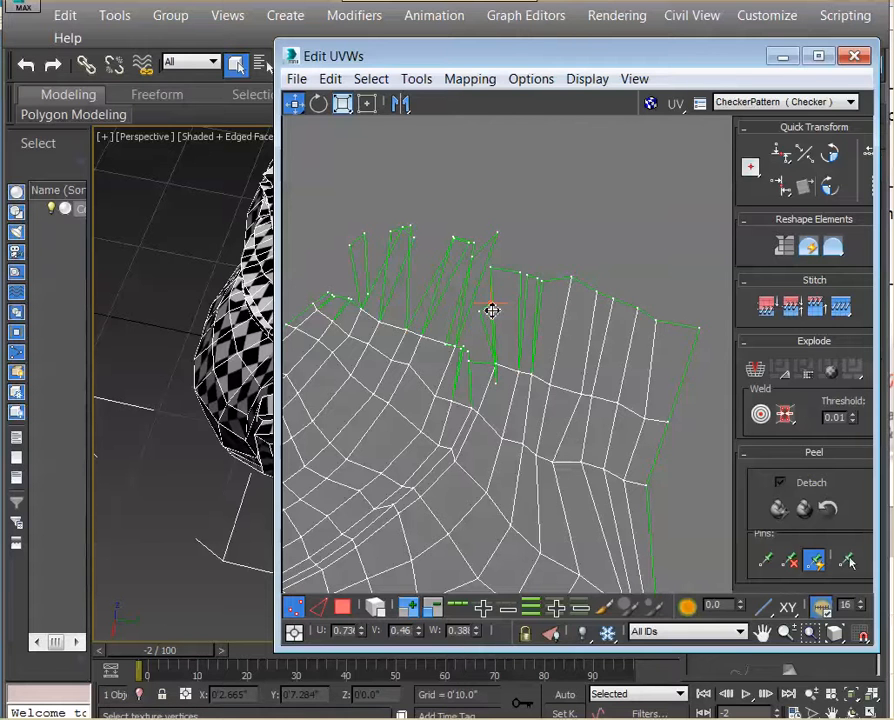
- Inspect the other UV shell and select the crowded vertices on its upper-left strap to check that area
middle_click_drag(456, 270, 610, 284)
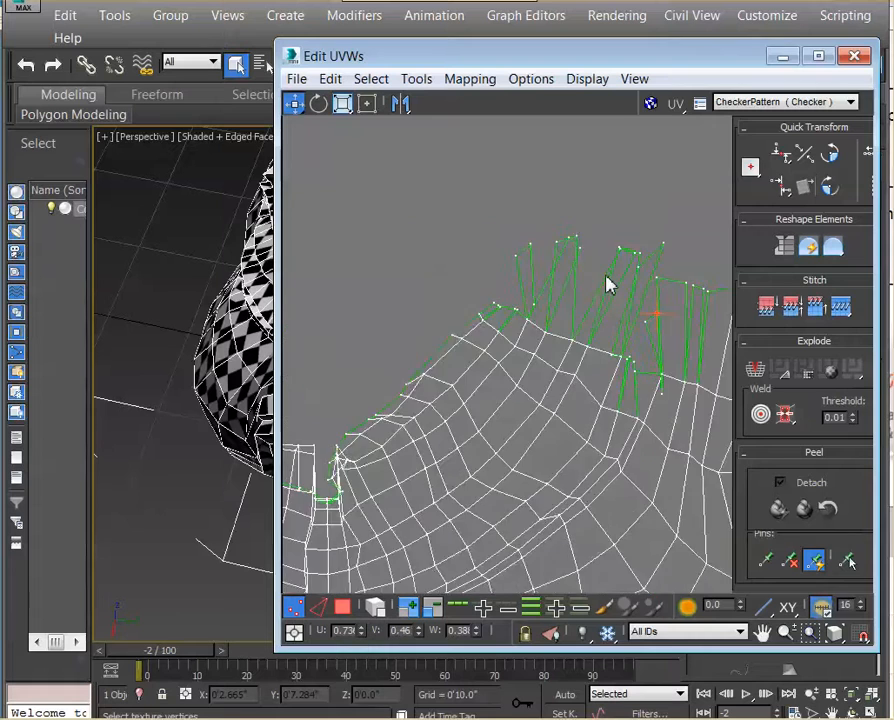
mouse_move(484, 332)
middle_mouse_down()
mouse_move(562, 314)
mouse_move(566, 303)
middle_mouse_up()
middle_click_drag(438, 322, 678, 300)
scroll(614, 338, "down", 4)
middle_click_drag(410, 306, 838, 288)
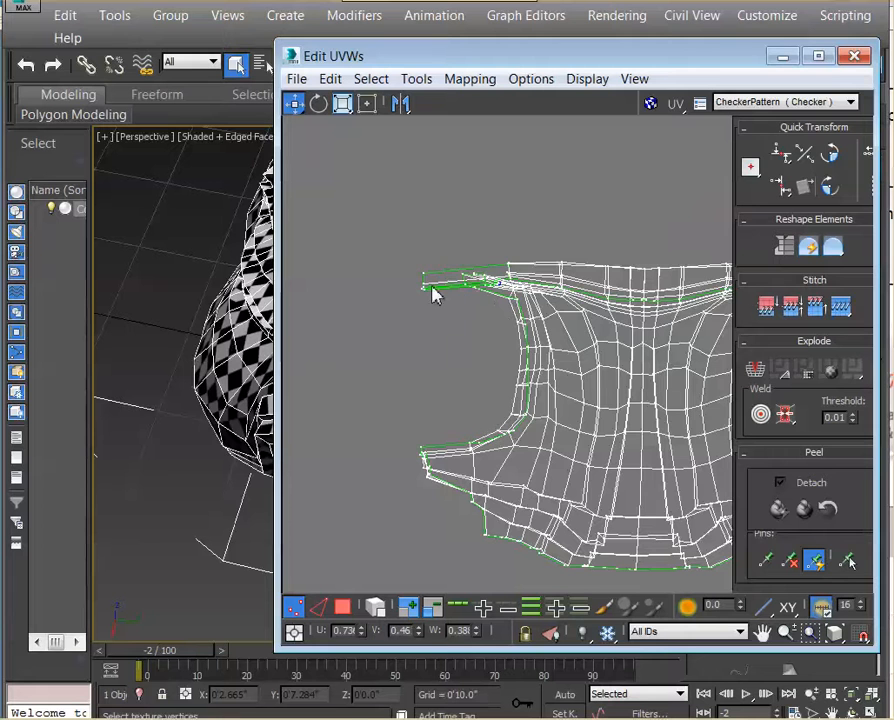
left_click_drag(416, 264, 538, 318)
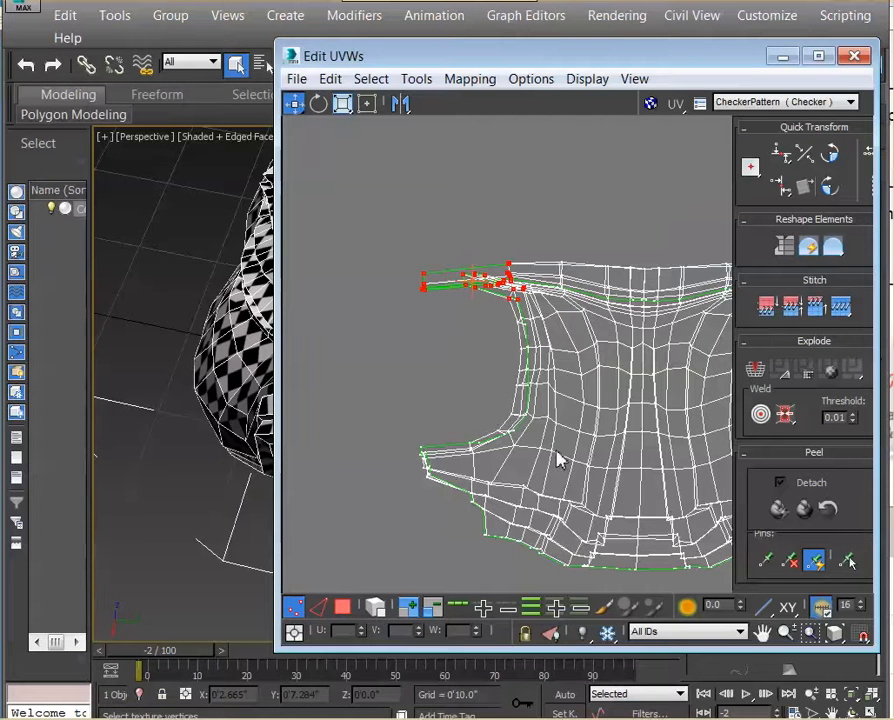
middle_click_drag(596, 480, 441, 314)
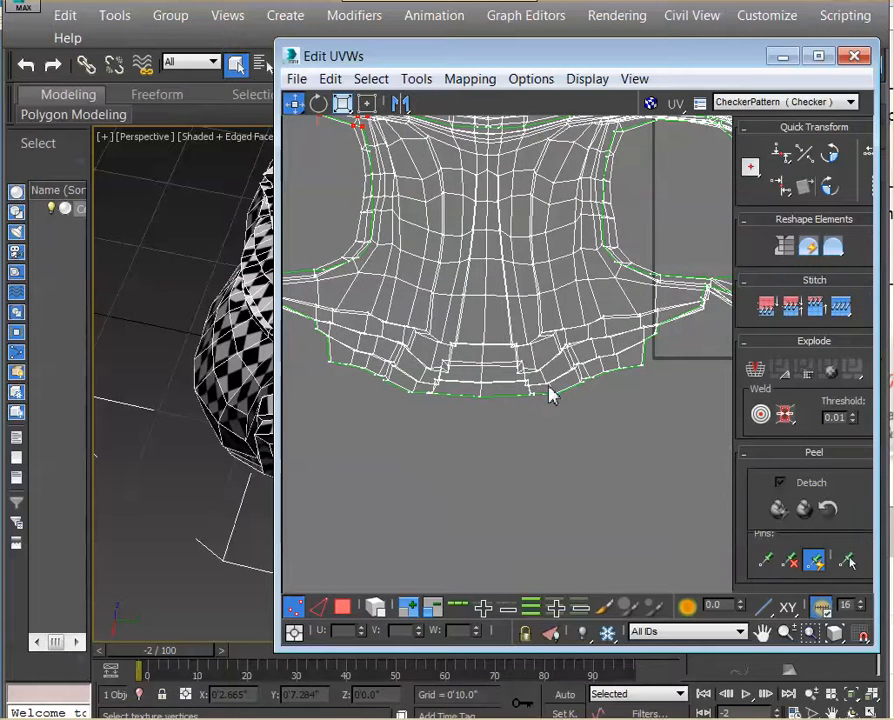
- Examine the UVs around the front opening and the checker pattern on the model's shoulders, straps and side
middle_click_drag(663, 267, 473, 442)
scroll(543, 412, "down", 4)
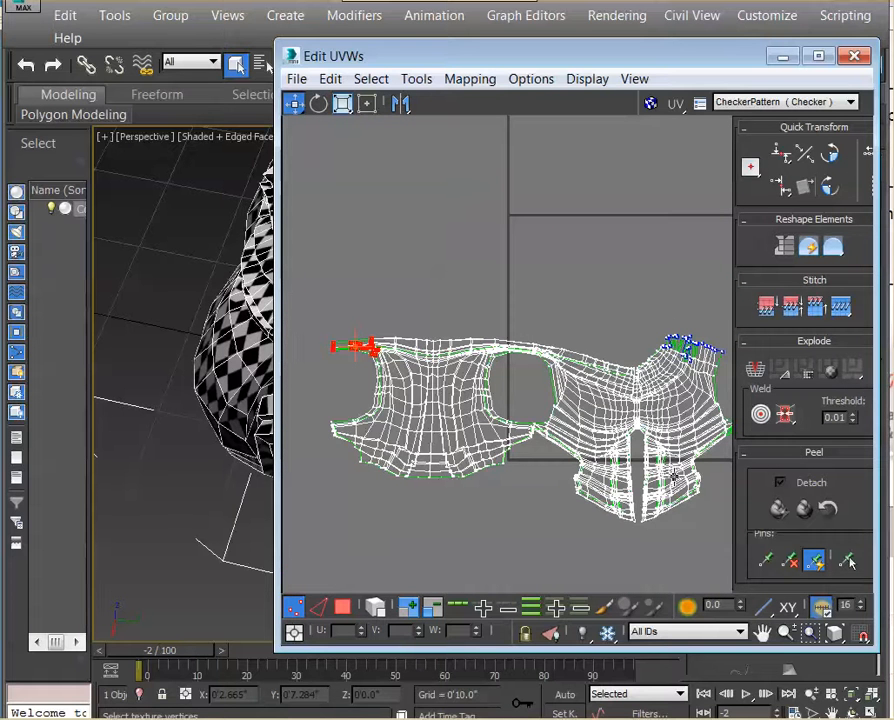
scroll(533, 401, "up", 3)
scroll(533, 401, "up", 4)
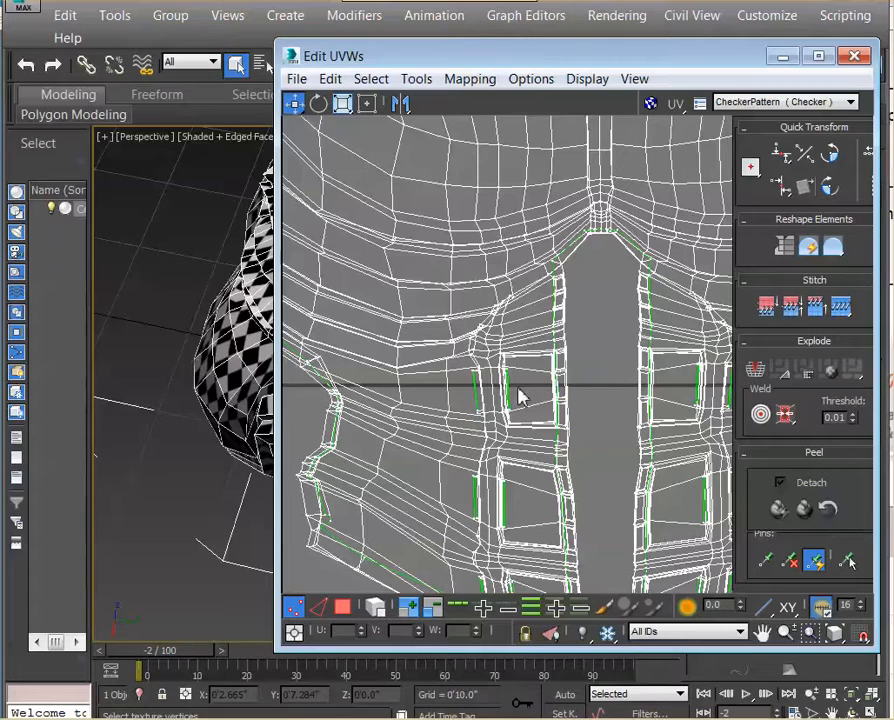
left_click(784, 57)
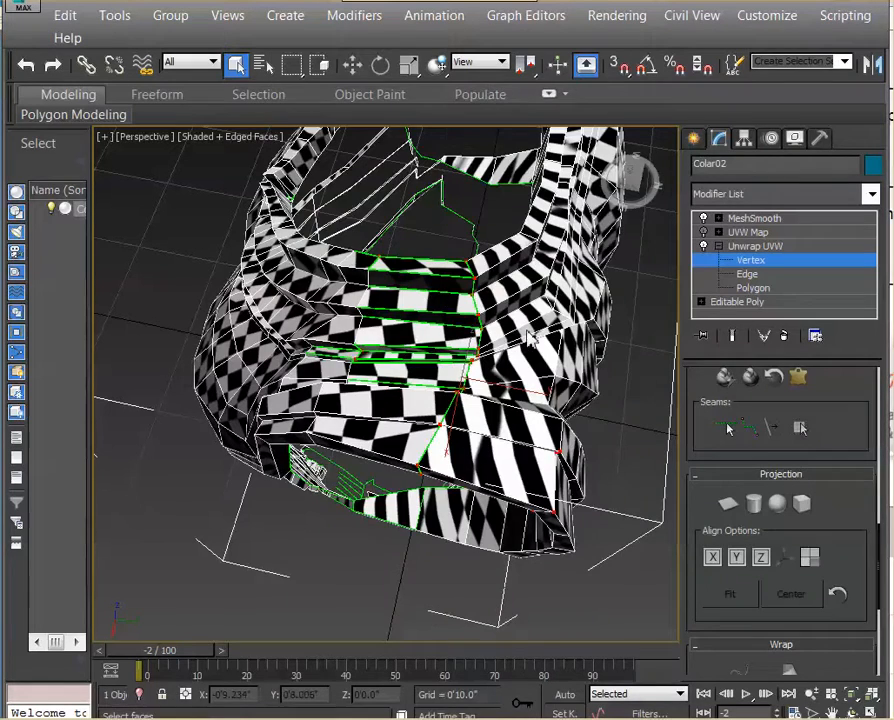
left_click_drag(421, 404, 451, 349)
scroll(450, 350, "down", 3)
middle_click_drag(440, 308, 465, 457)
left_click_drag(510, 357, 452, 378)
right_click(463, 356)
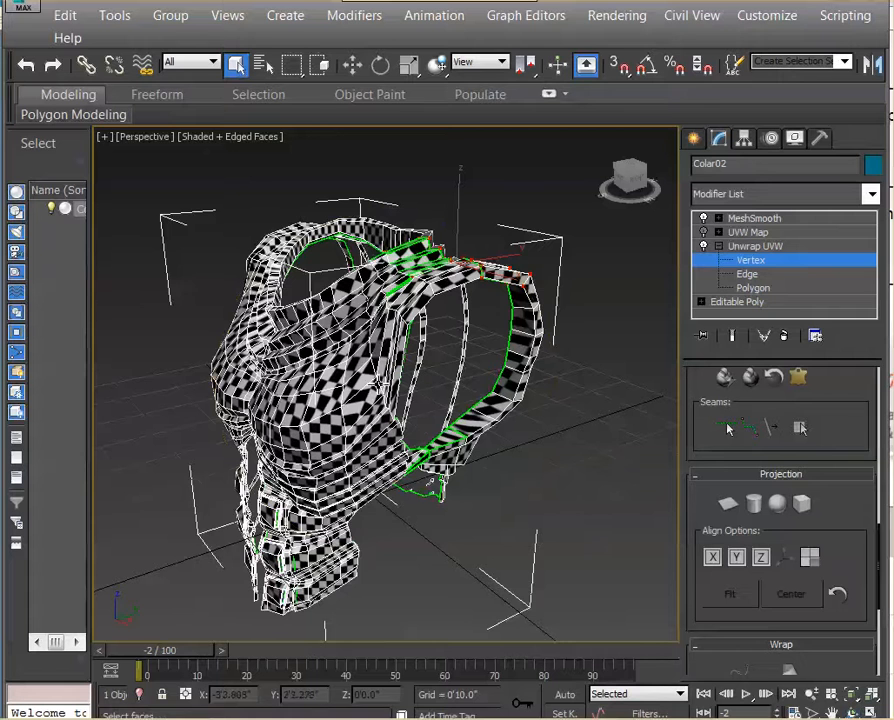
scroll(360, 406, "up", 2)
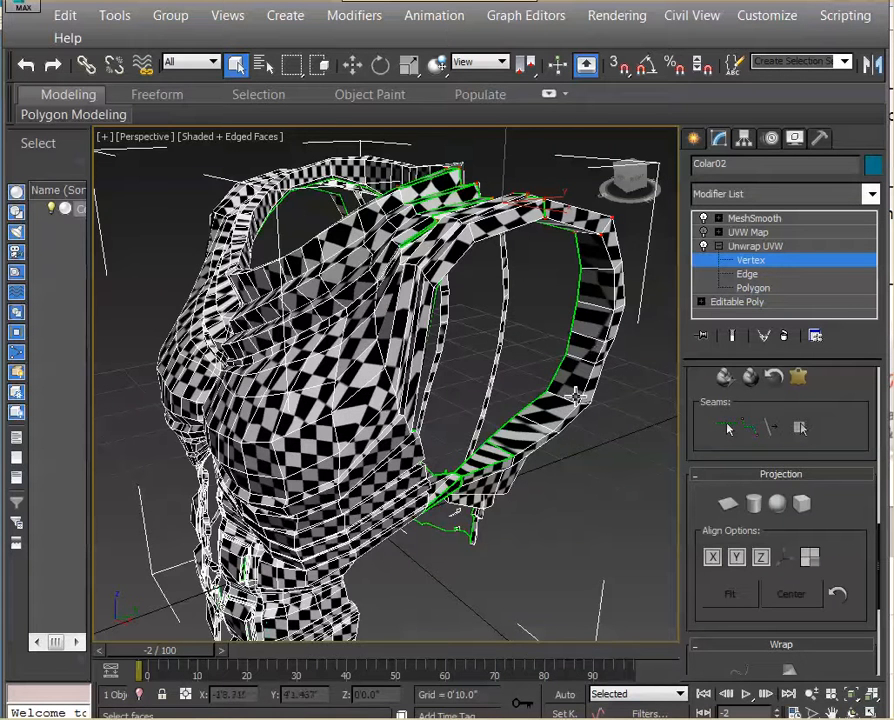
- Select vertices around the armhole and side of the model and locate the matching points in the UV layout
left_click_drag(515, 358, 616, 485)
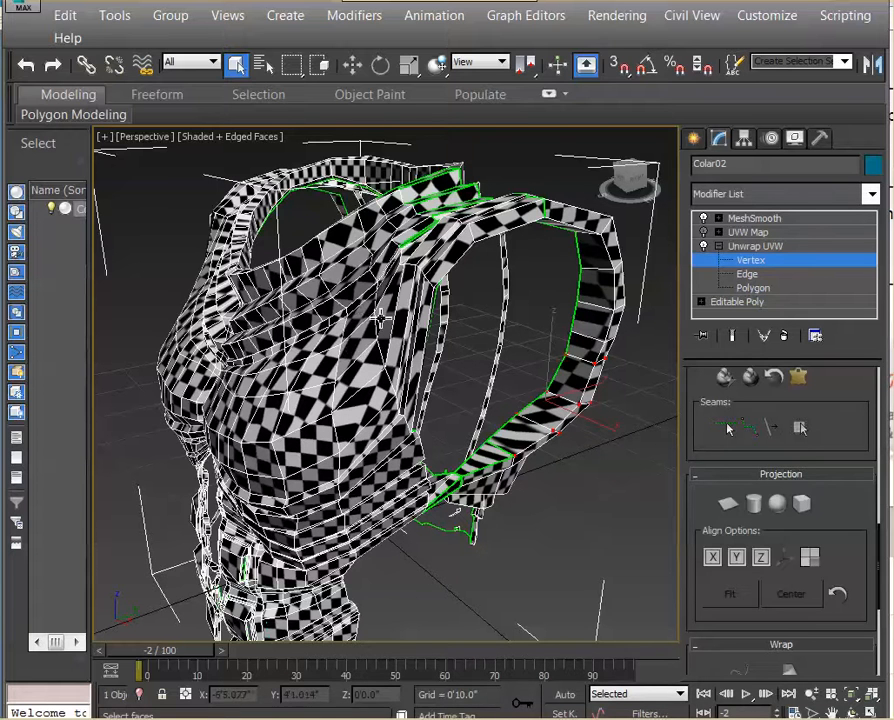
left_click_drag(463, 292, 354, 425)
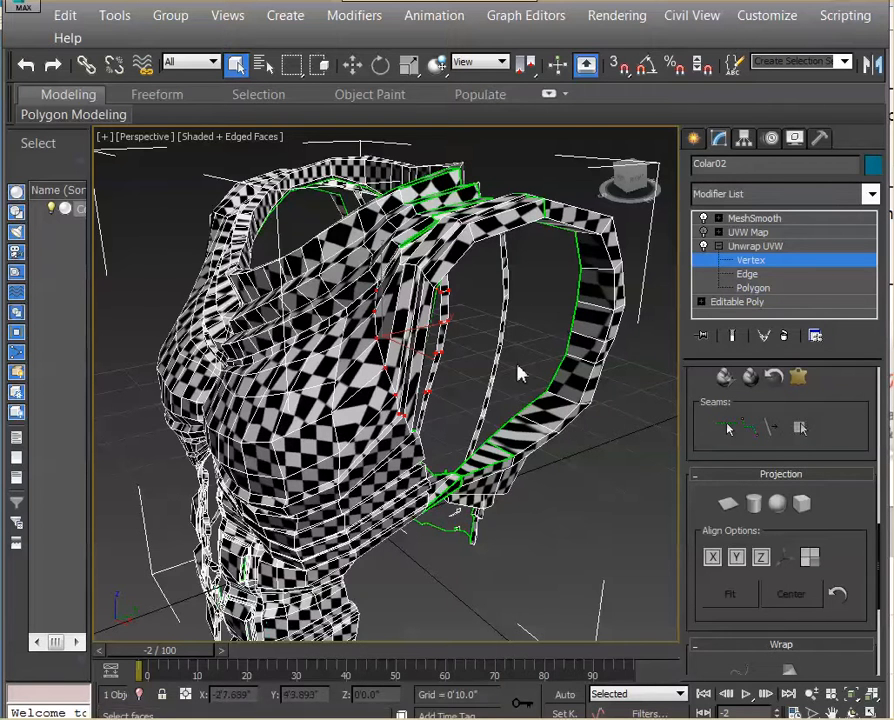
middle_click_drag(476, 358, 285, 220, "alt")
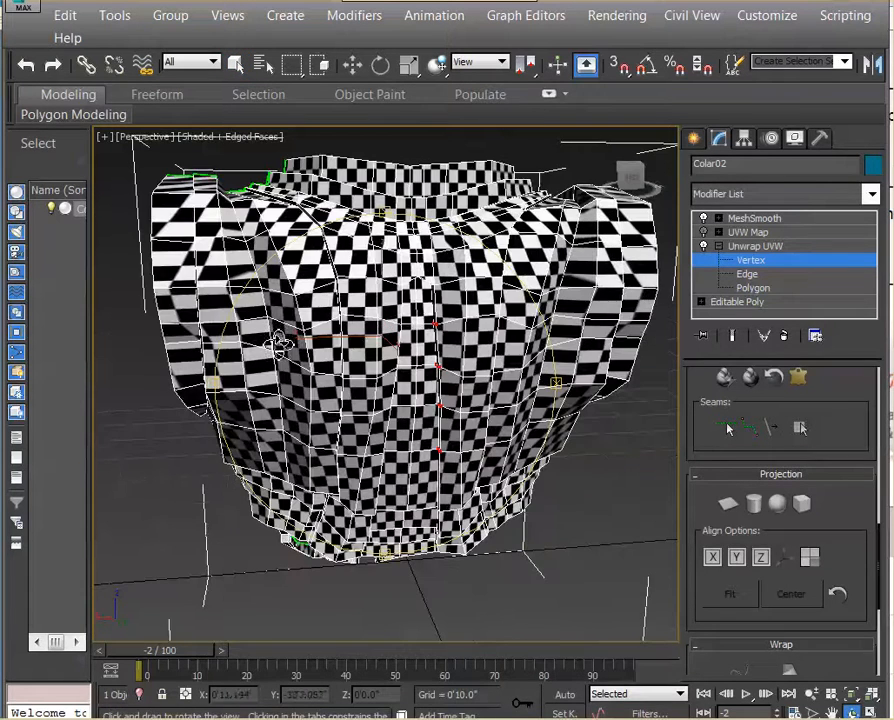
left_click_drag(134, 184, 282, 435)
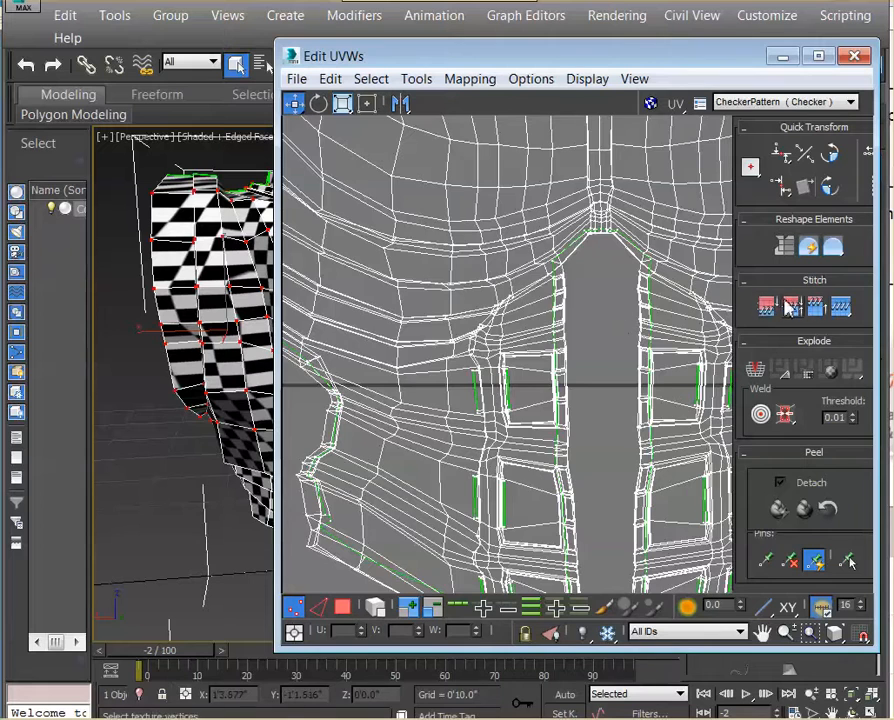
scroll(628, 337, "down", 3)
scroll(630, 340, "down", 4)
middle_click_drag(713, 280, 758, 344)
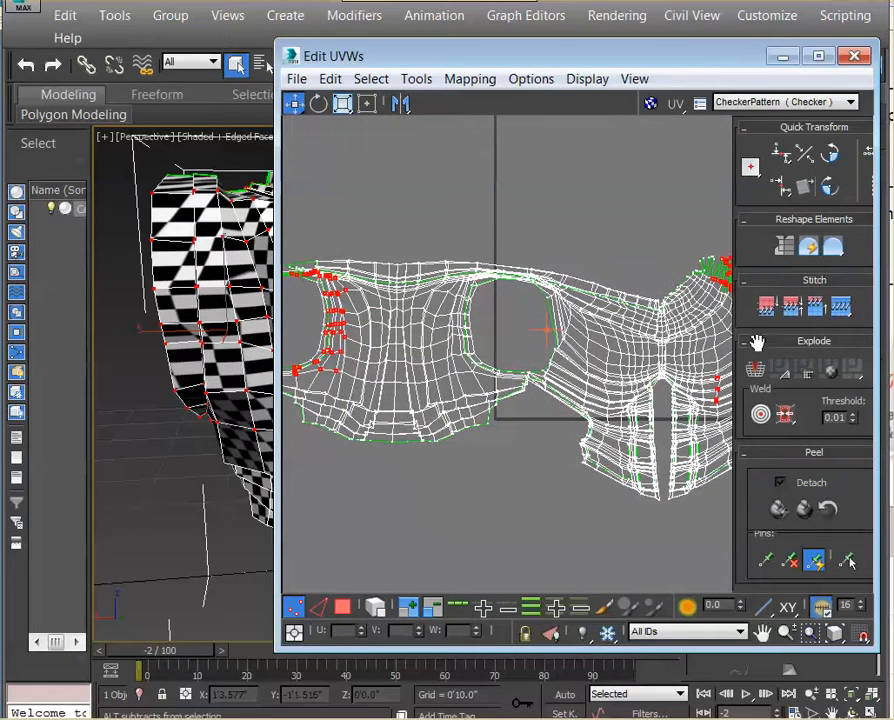
middle_click_drag(570, 288, 506, 256)
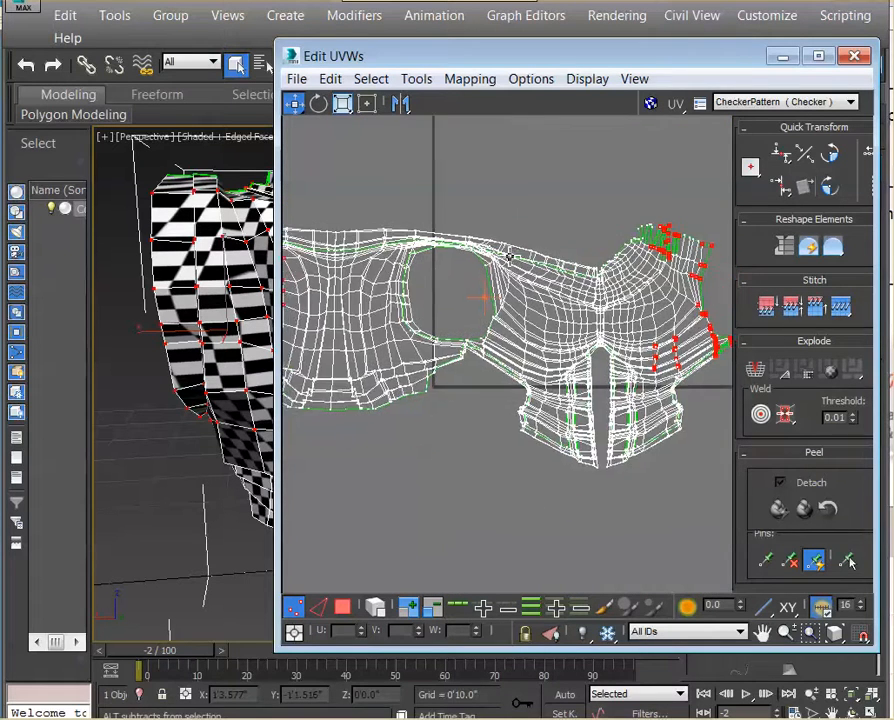
scroll(549, 255, "down", 1)
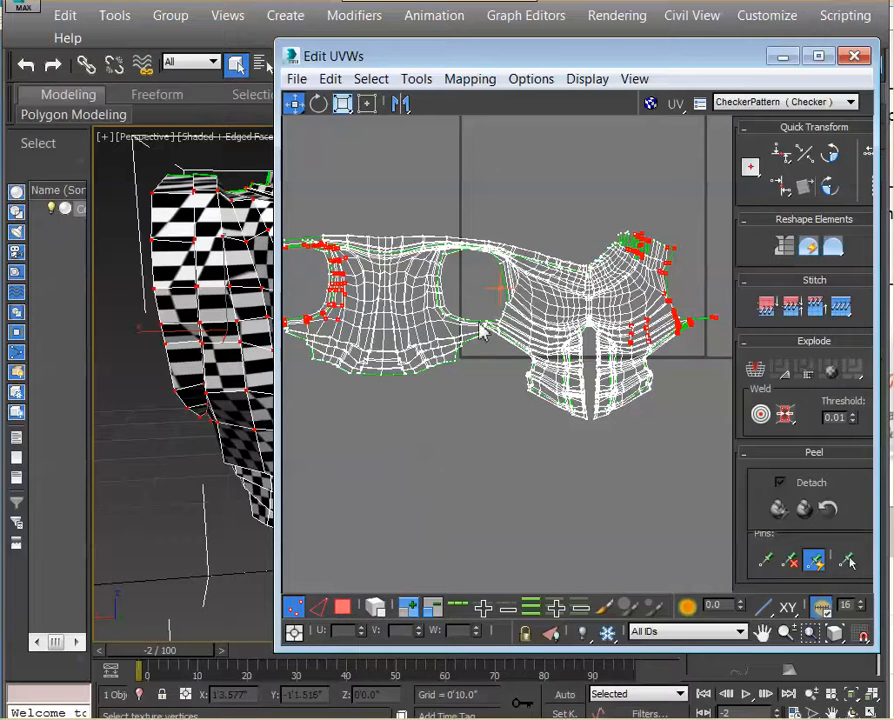
scroll(482, 331, "down", 3)
- Select all UV vertices and use Freeform mode to shrink the whole layout and move it over the UV square
left_click_drag(305, 220, 702, 426)
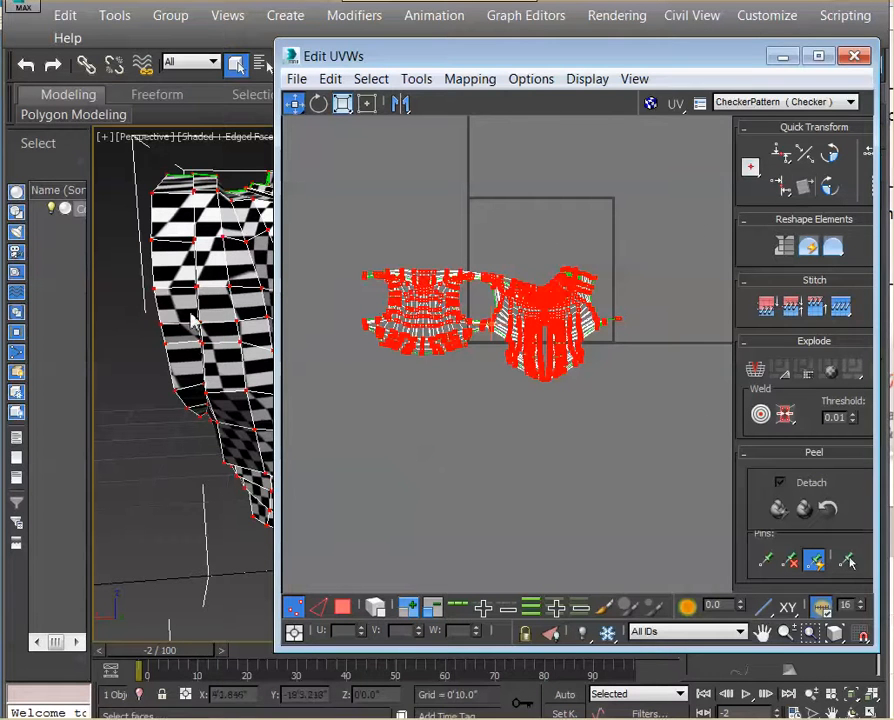
left_click(366, 104)
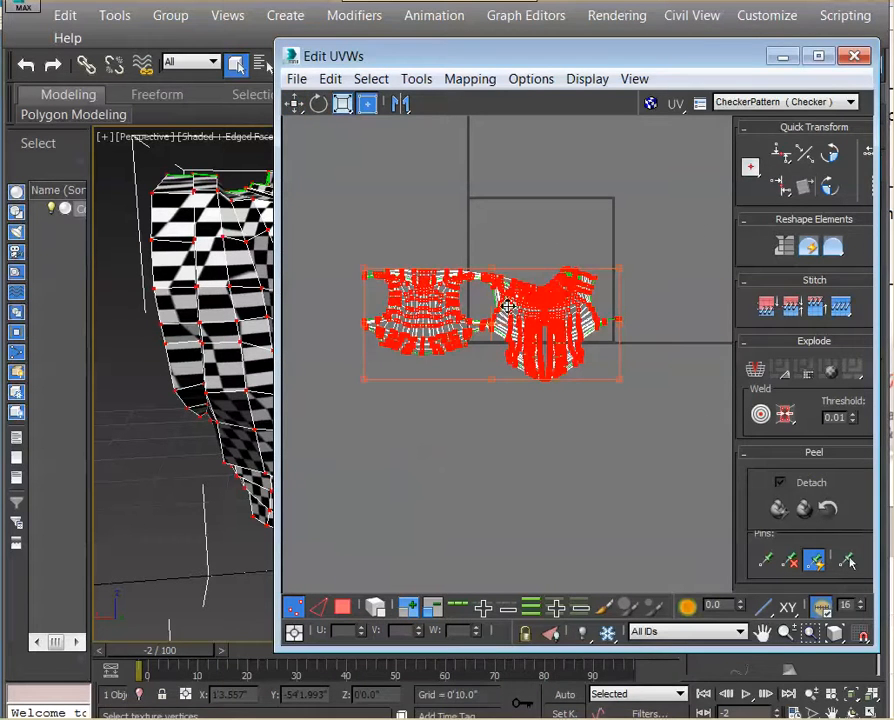
left_click_drag(508, 307, 552, 245)
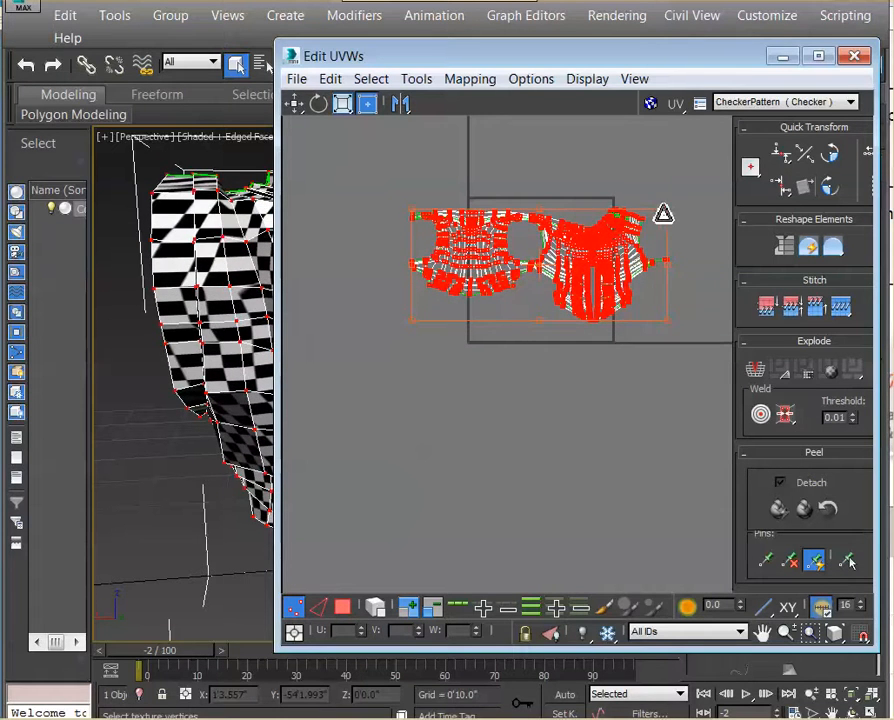
left_click_drag(663, 214, 590, 242)
left_click_drag(546, 273, 596, 269)
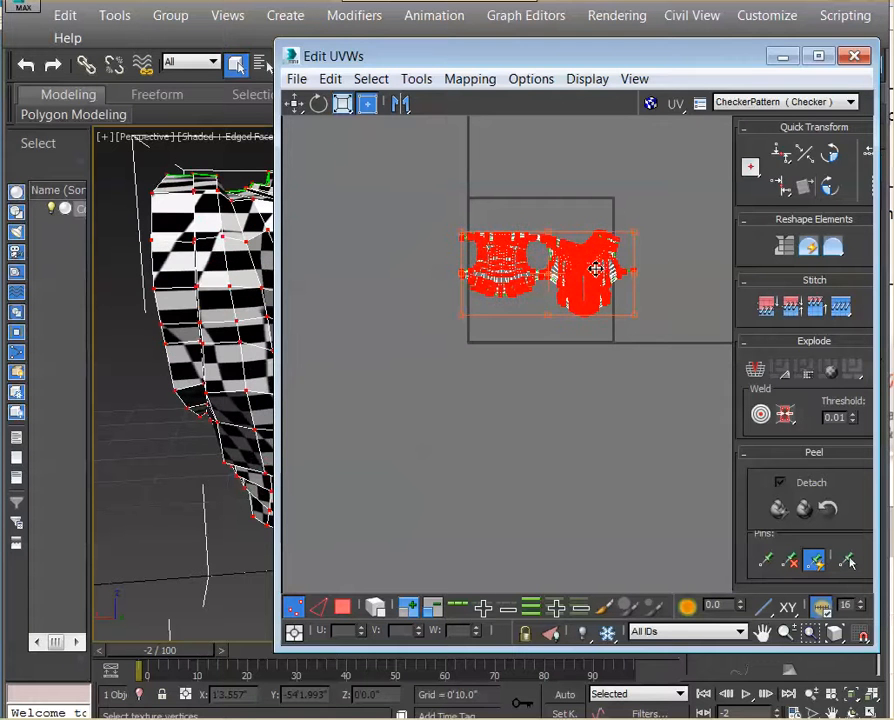
- Scale and reposition the layout to fit inside the UV square, moving the editor window aside to reveal the model
left_click_drag(637, 317, 580, 255)
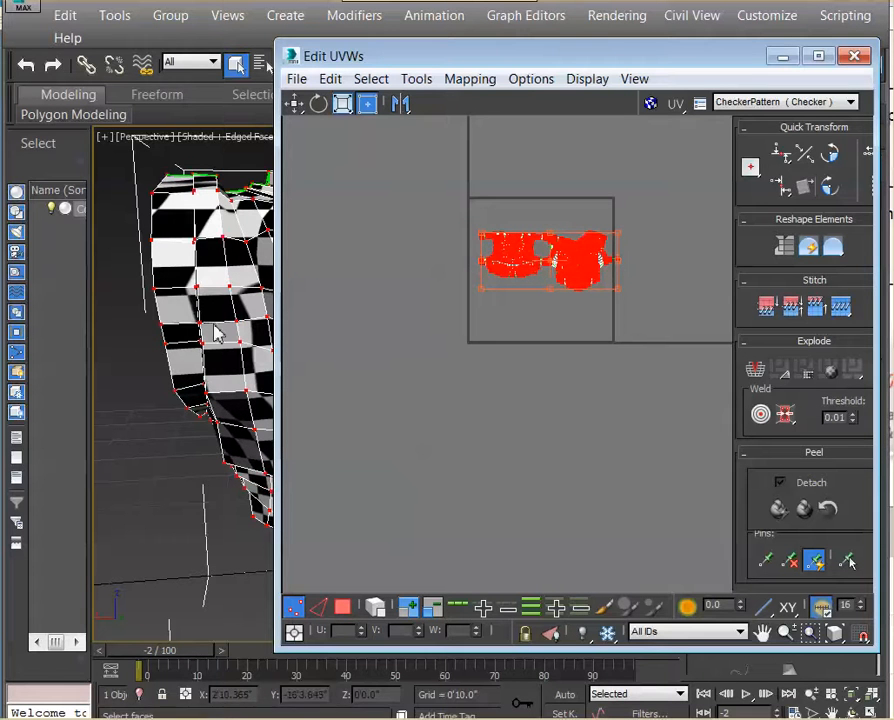
left_click_drag(620, 296, 672, 296)
left_click_drag(582, 60, 712, 66)
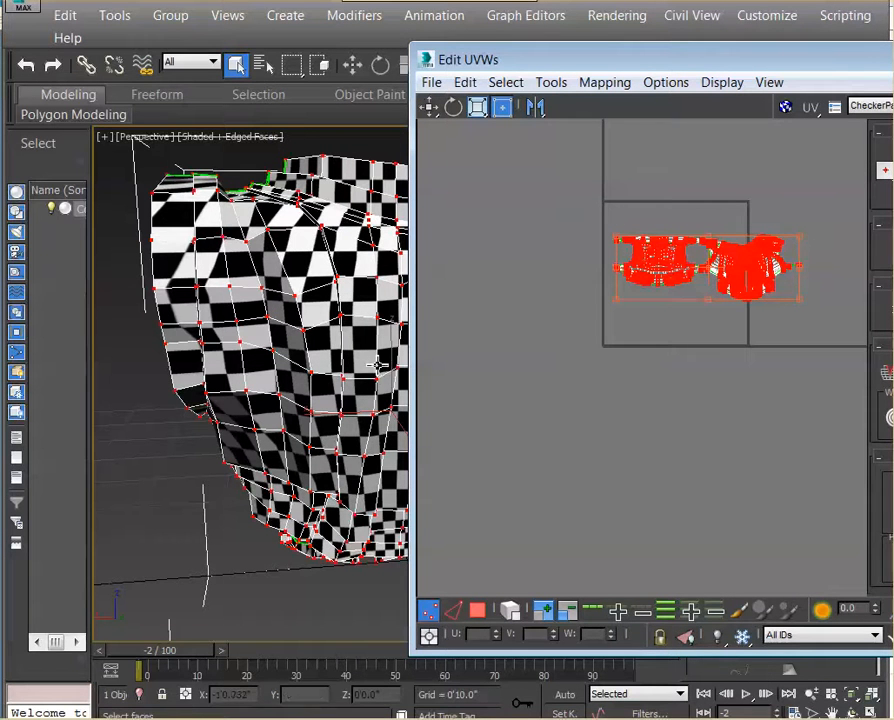
left_click_drag(733, 272, 714, 280)
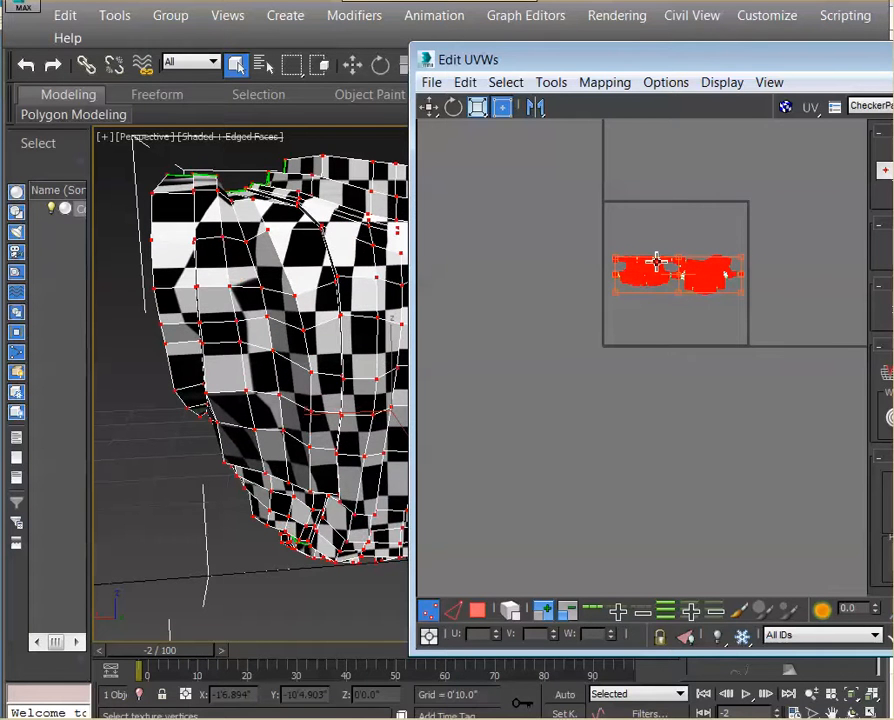
- Adjust the Checker map's U and V tiling in the Material Editor, trying 50 and settling on 60
key("m")
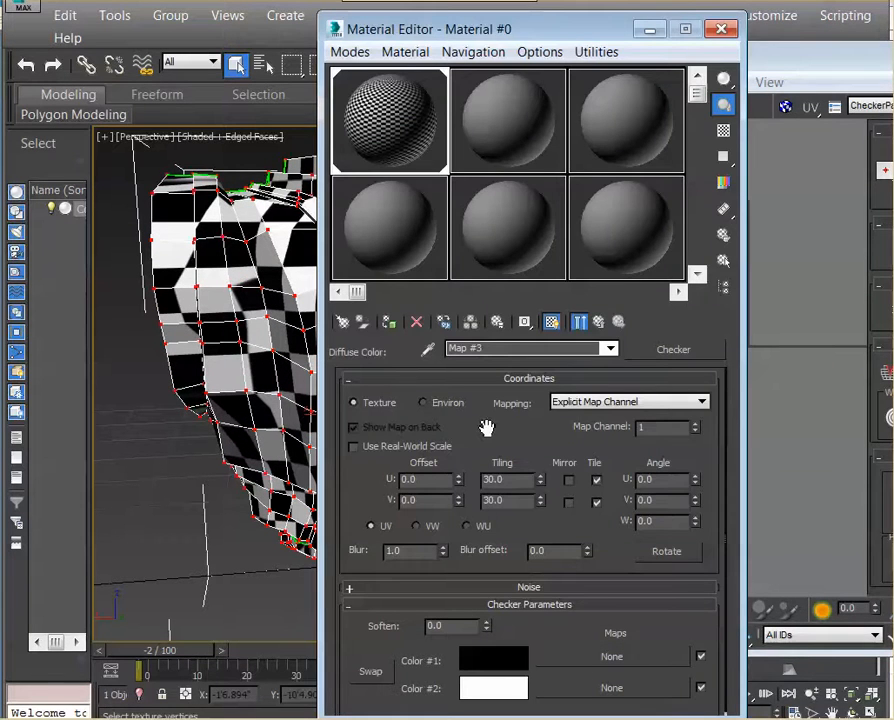
type("50")
key("Tab")
type("50")
key("Return")
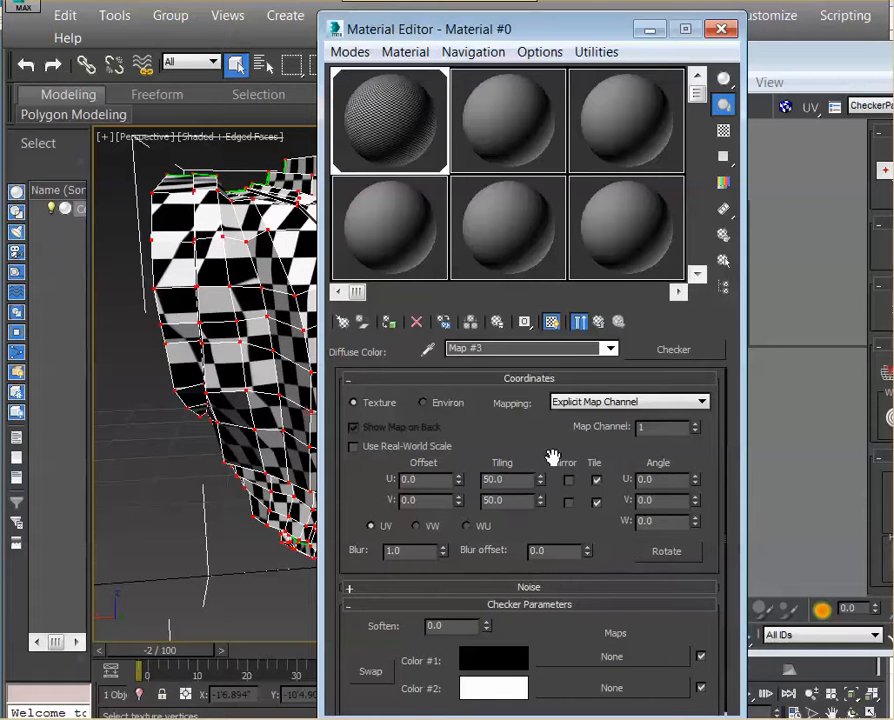
type("60")
key("Tab")
type("60")
key("Return")
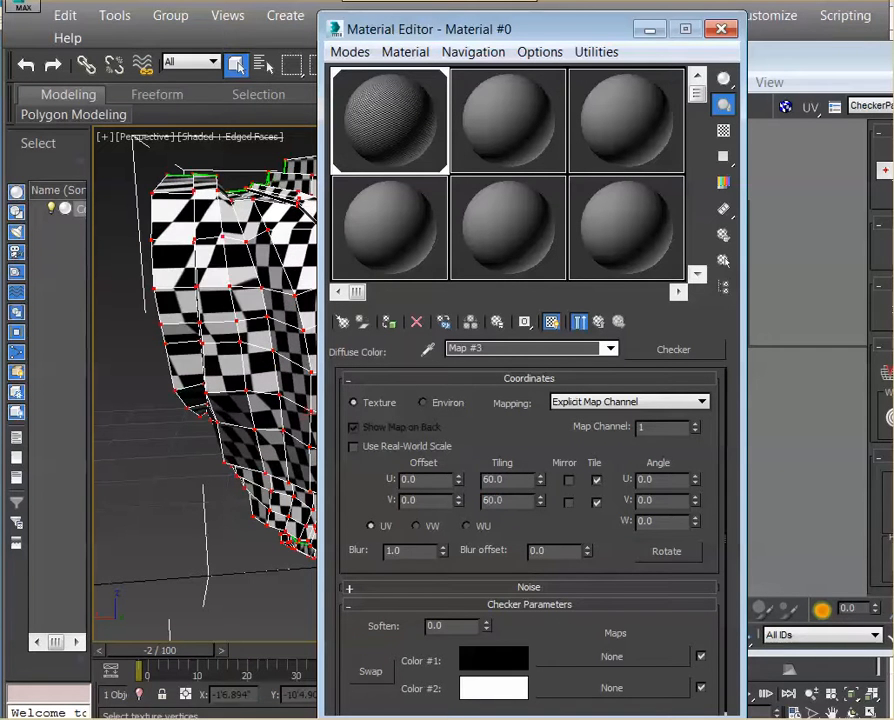
left_click(655, 28)
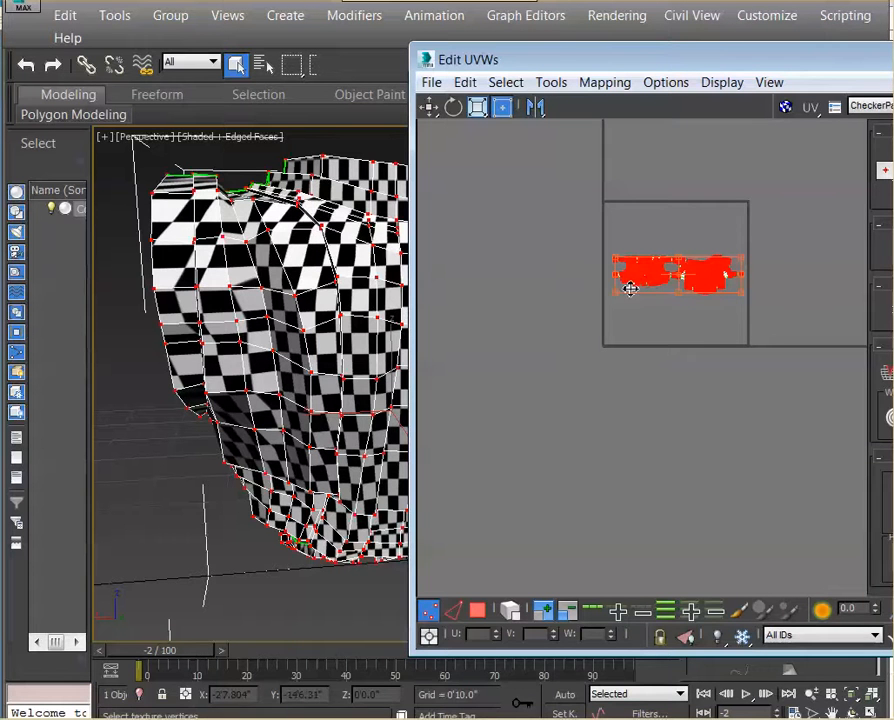
- Stretch the UV layout vertically to even out the checker squares on the model, and clear the vertex selection
left_click_drag(742, 294, 742, 315)
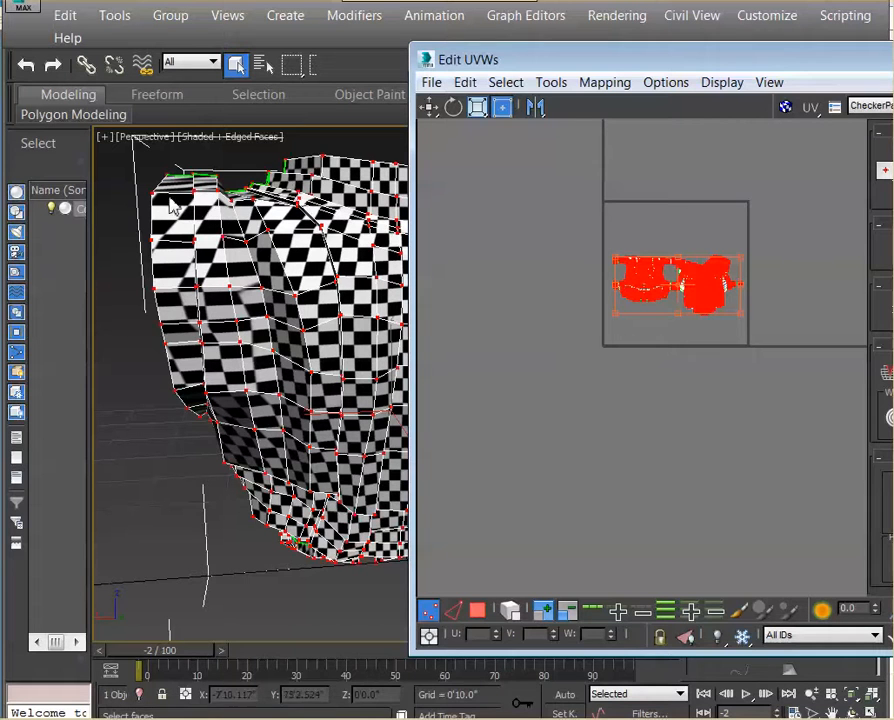
middle_click_drag(384, 298, 256, 294, "alt")
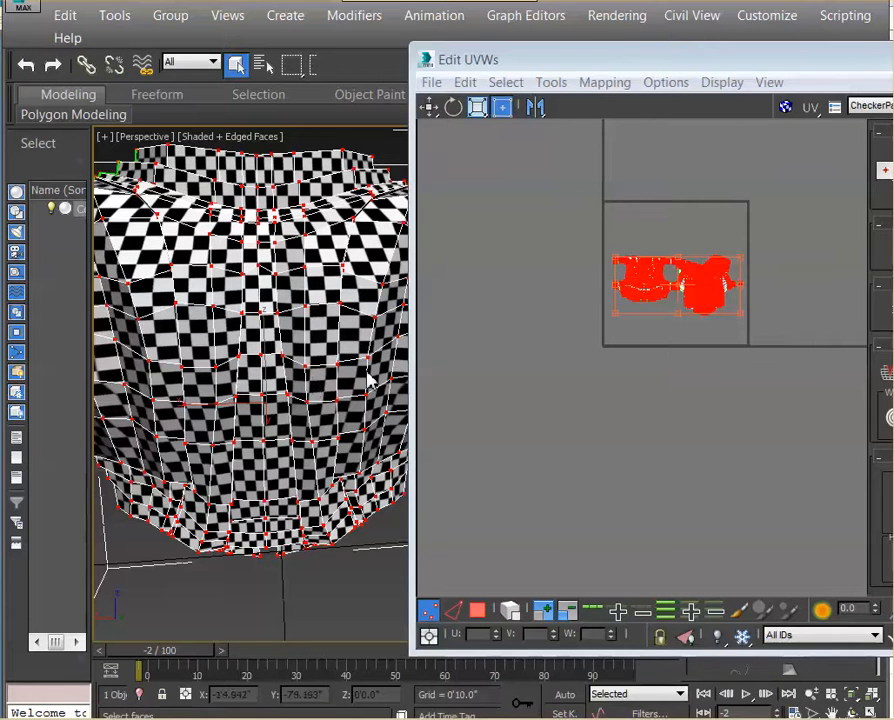
left_click(752, 296)
scroll(752, 296, "up", 4)
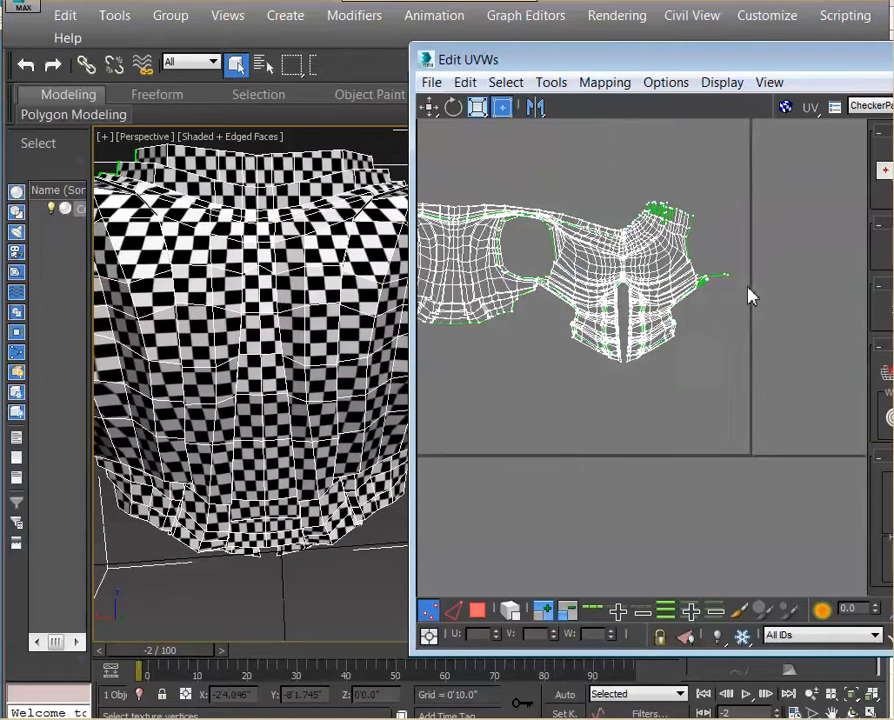
middle_click_drag(711, 303, 806, 350)
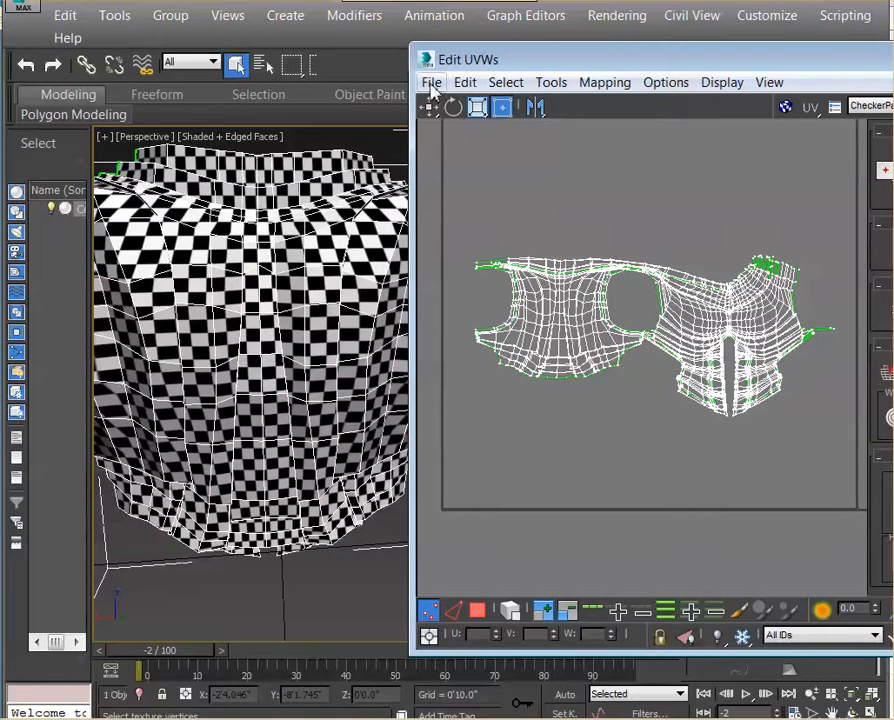
- Render the UVW template of the finished layout and reposition the rendered map window to inspect both shells
left_click(432, 84)
mouse_move(566, 88)
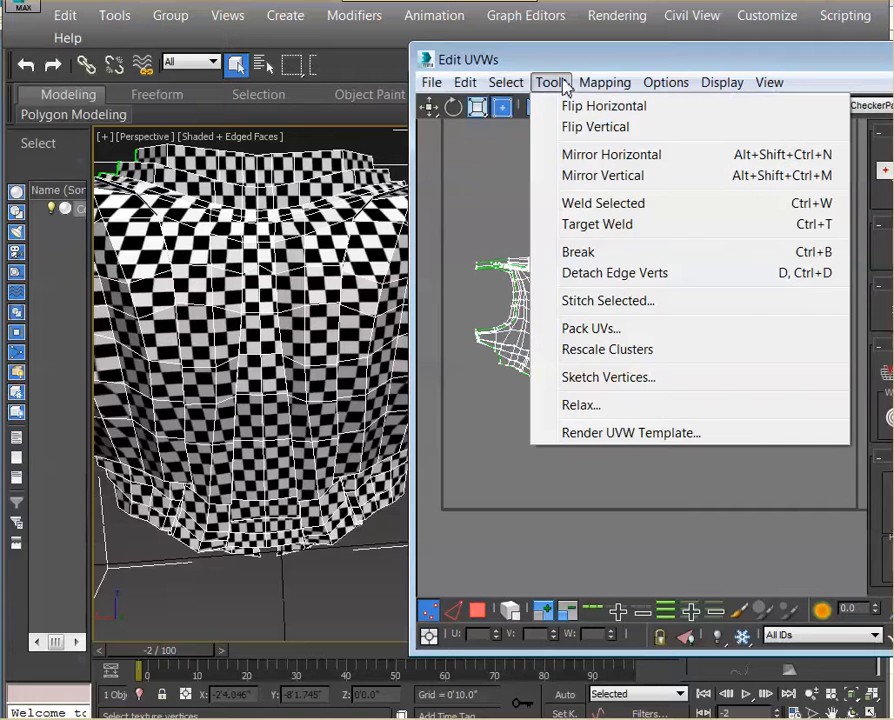
left_click(664, 434)
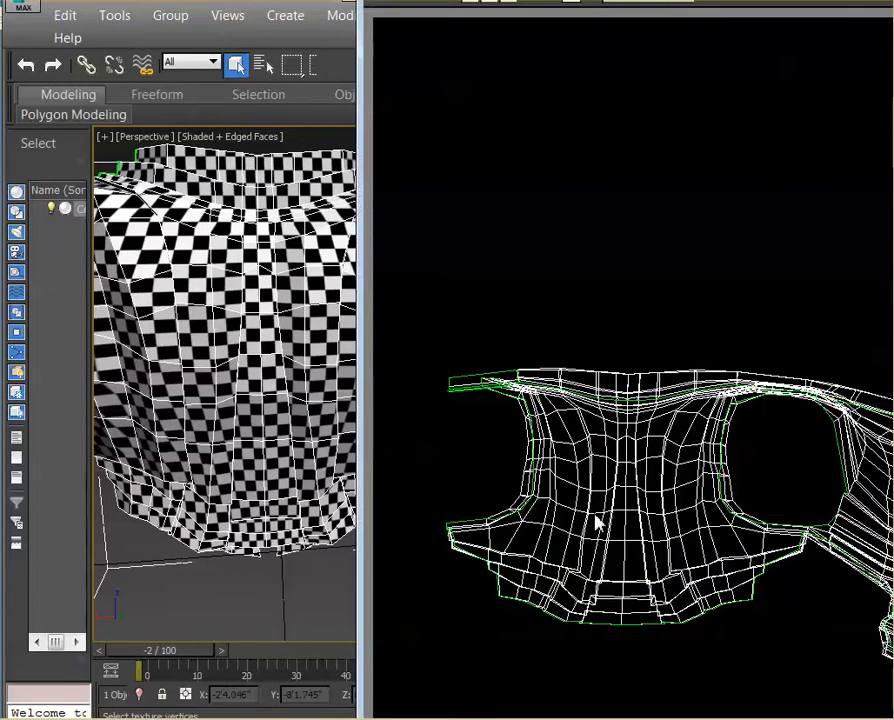
left_click_drag(893, 0, 812, 4)
double_click(808, 2)
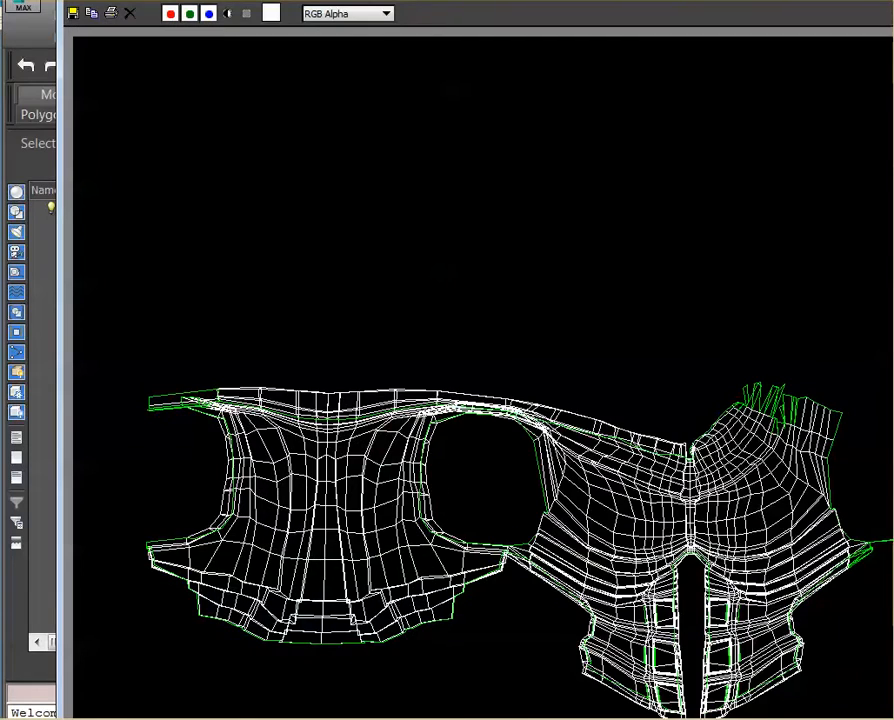